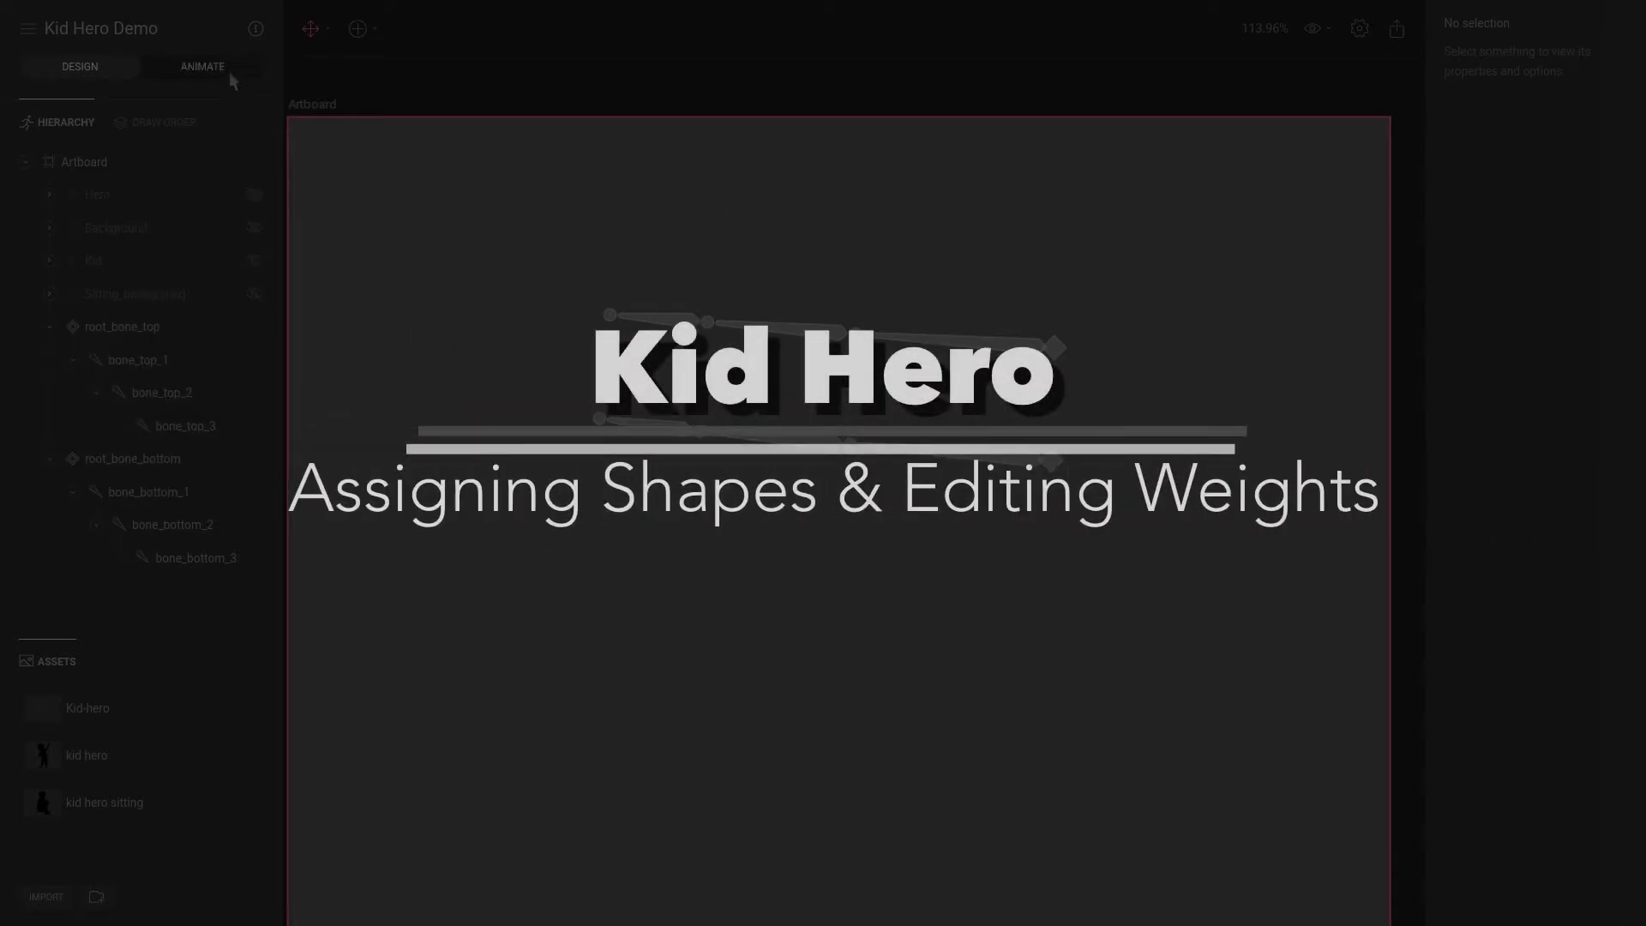
Step: Preview the Wind animation, stop playback, and return to design mode
left_click(229, 70)
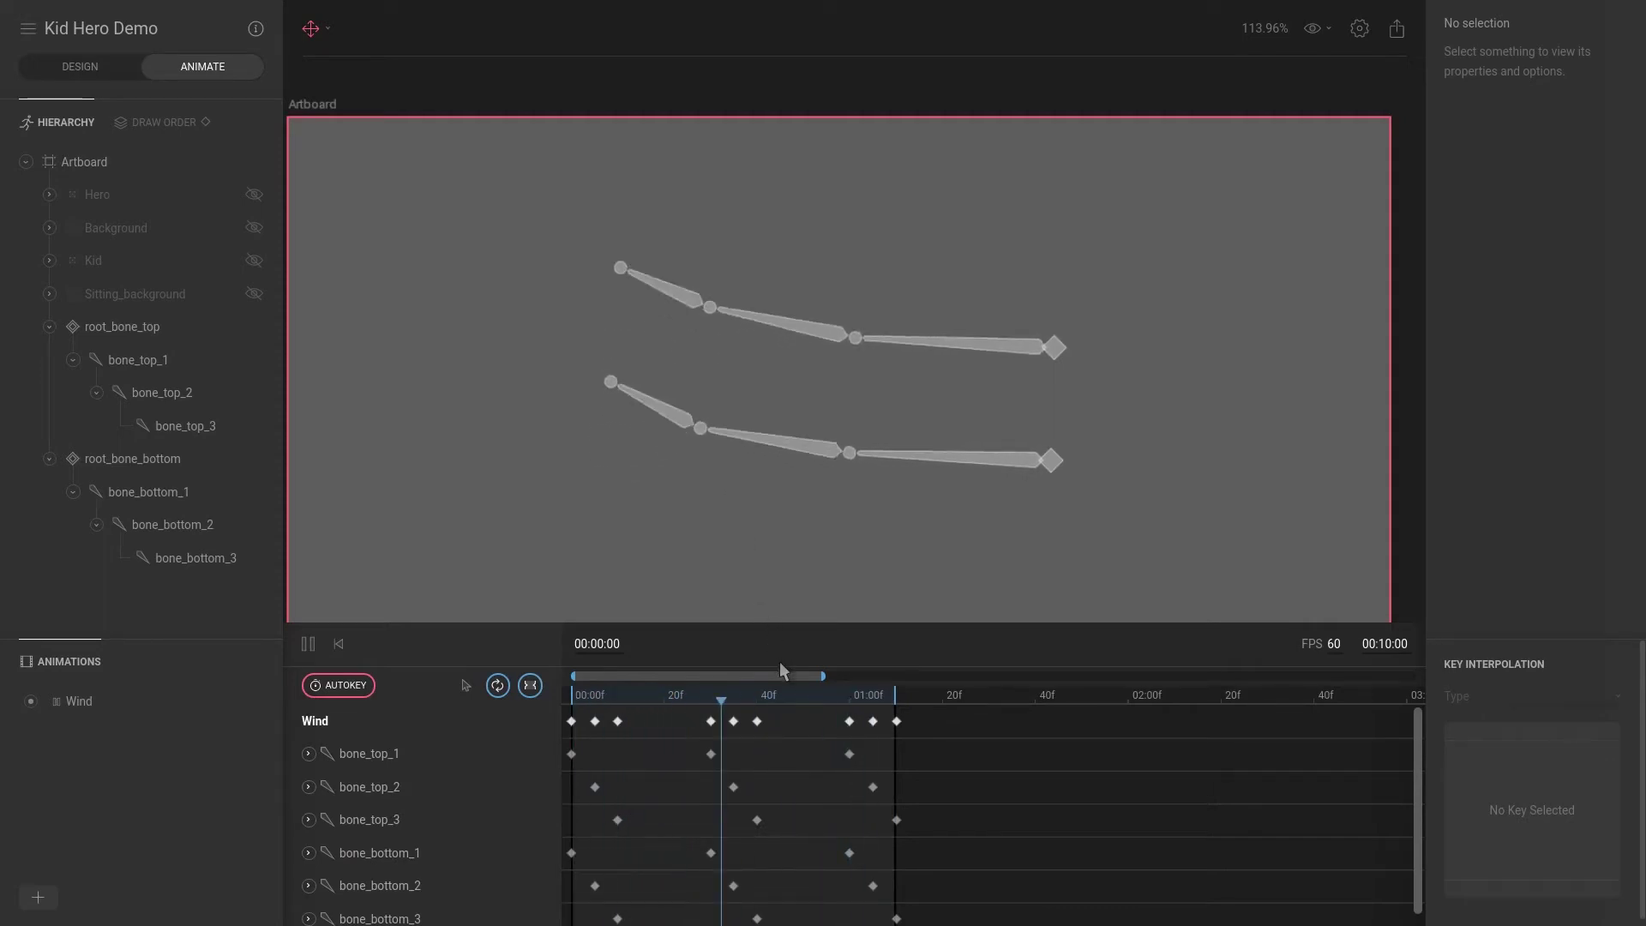
key("space")
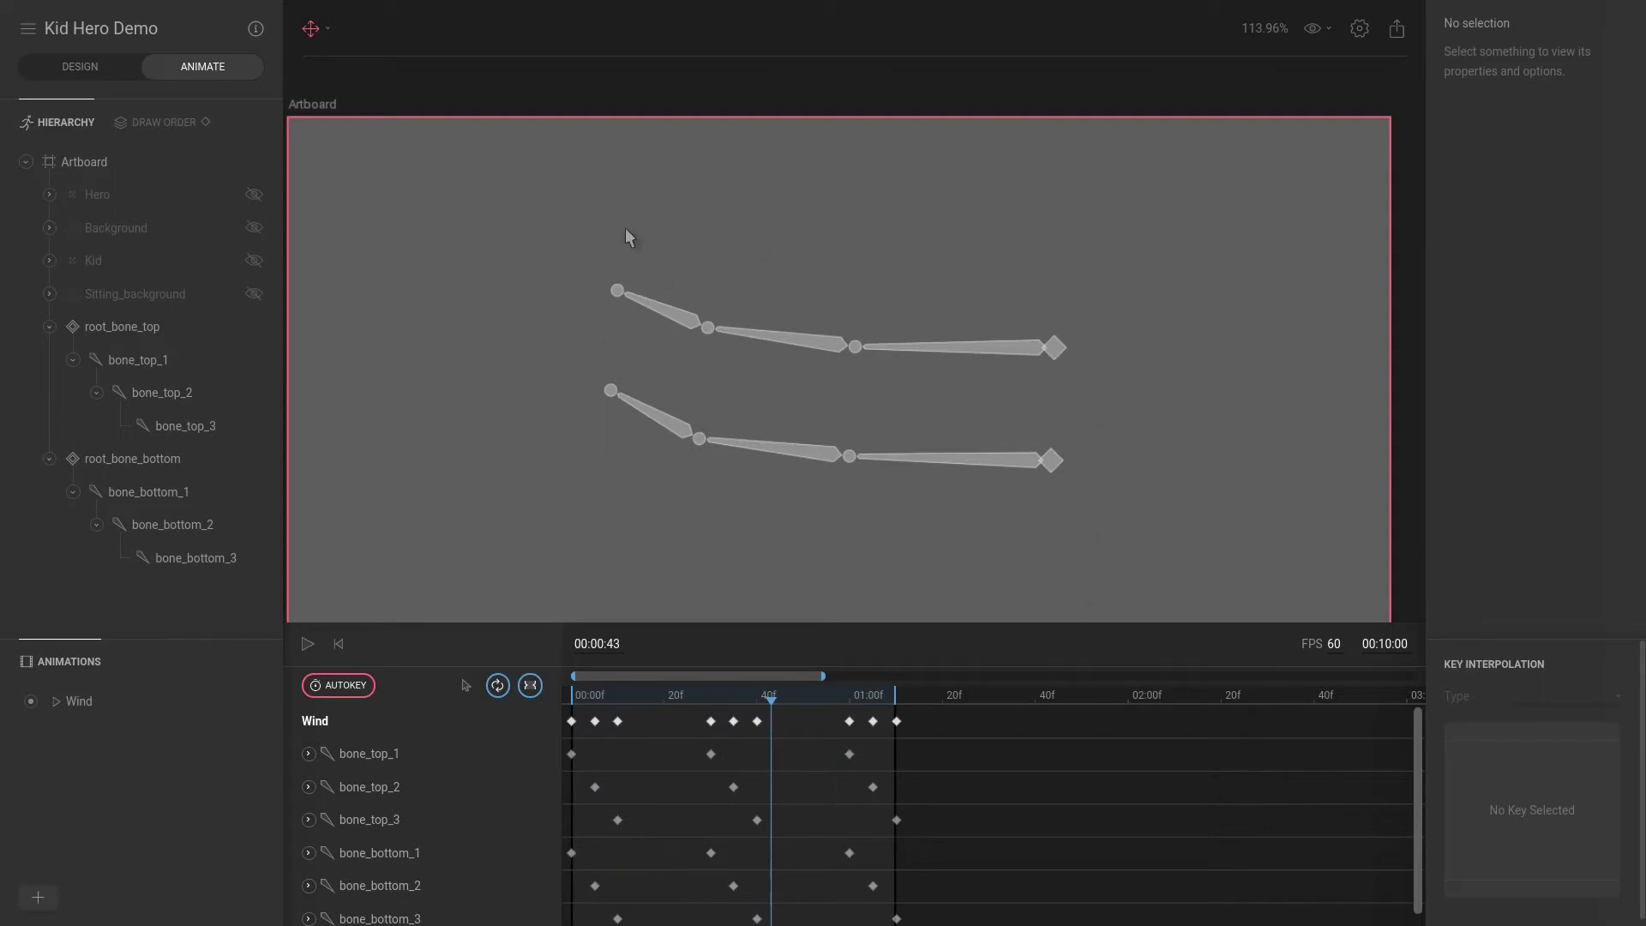
left_click(65, 61)
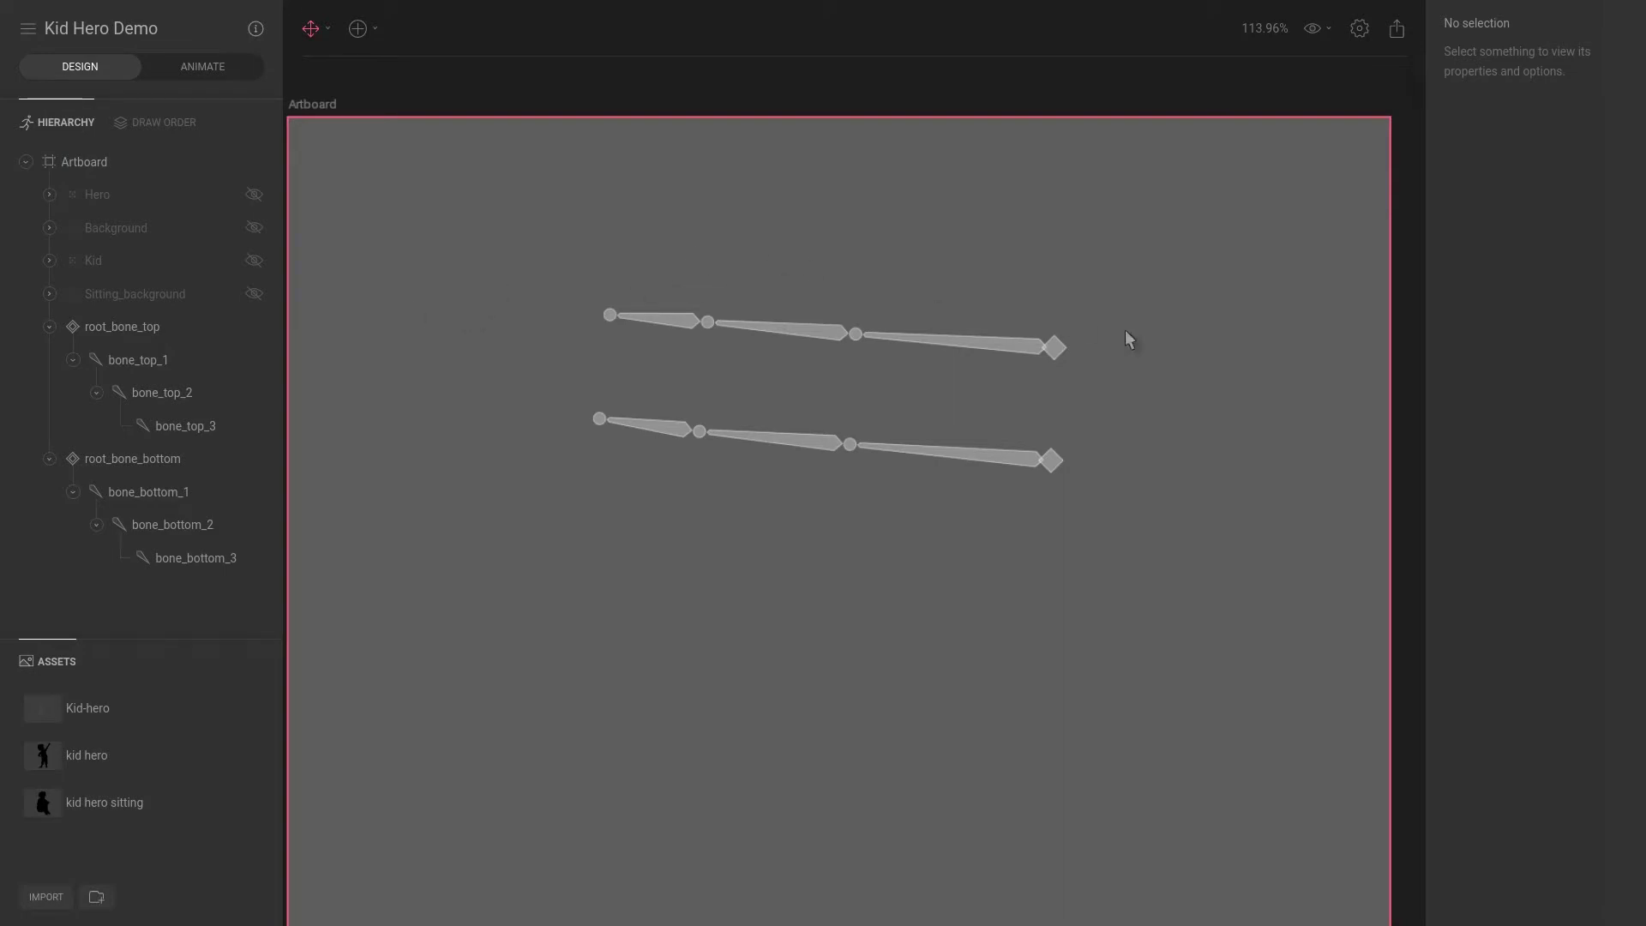
Step: Draw an eight-point pen outline around both bone chains and close it at the first point
key("p")
left_click(363, 32)
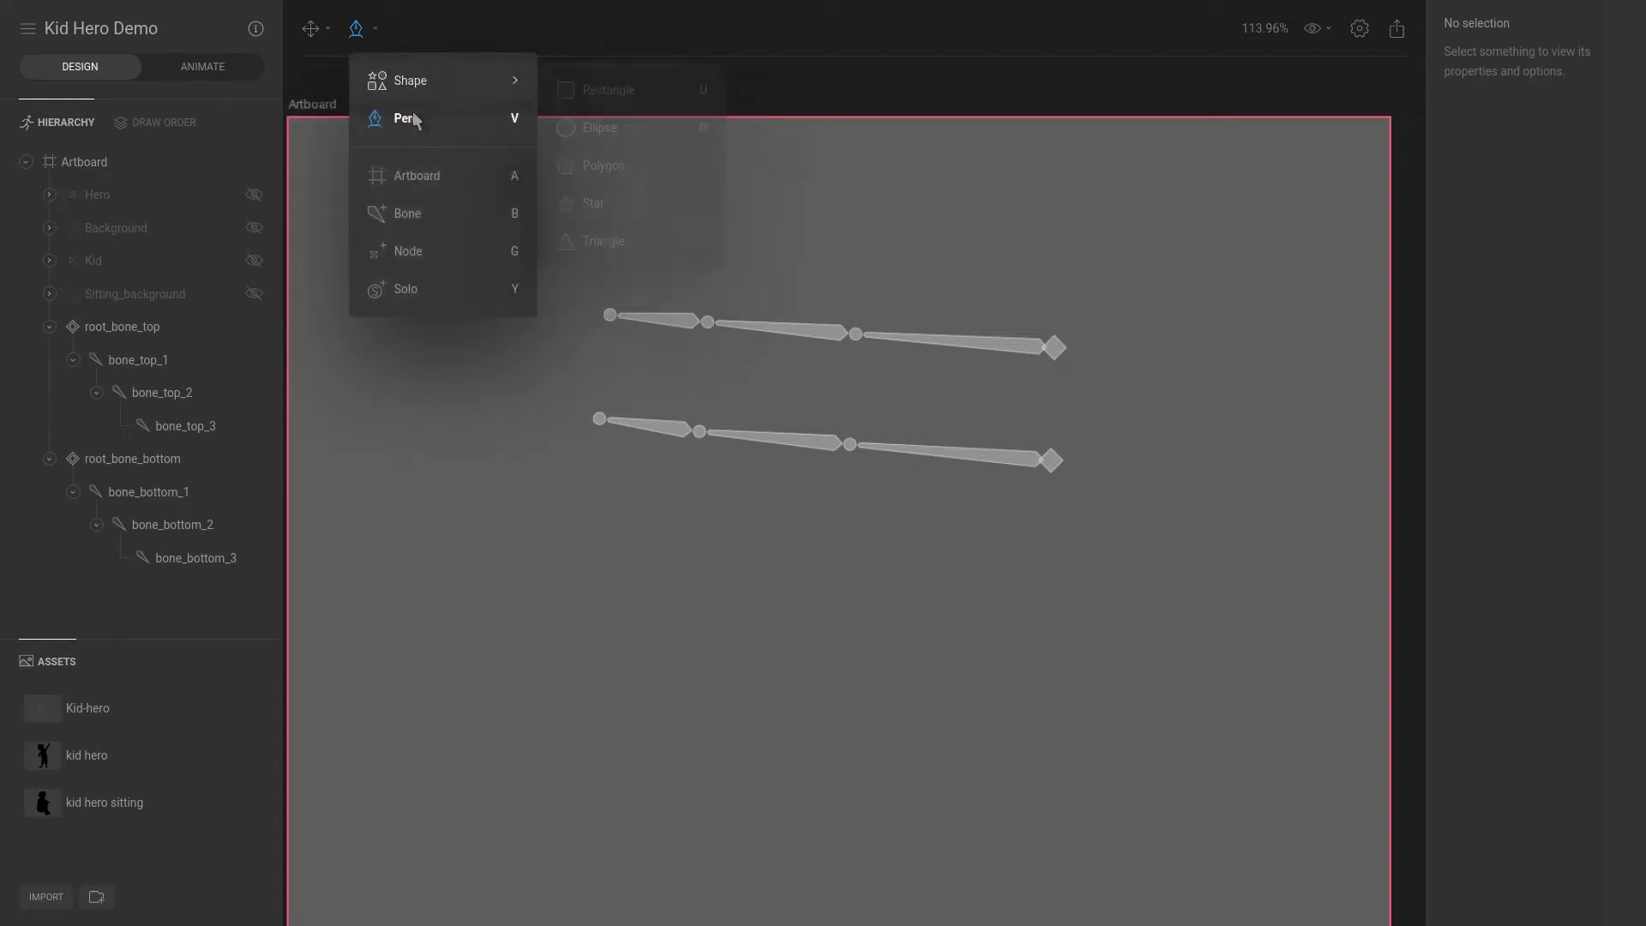
left_click(1090, 312)
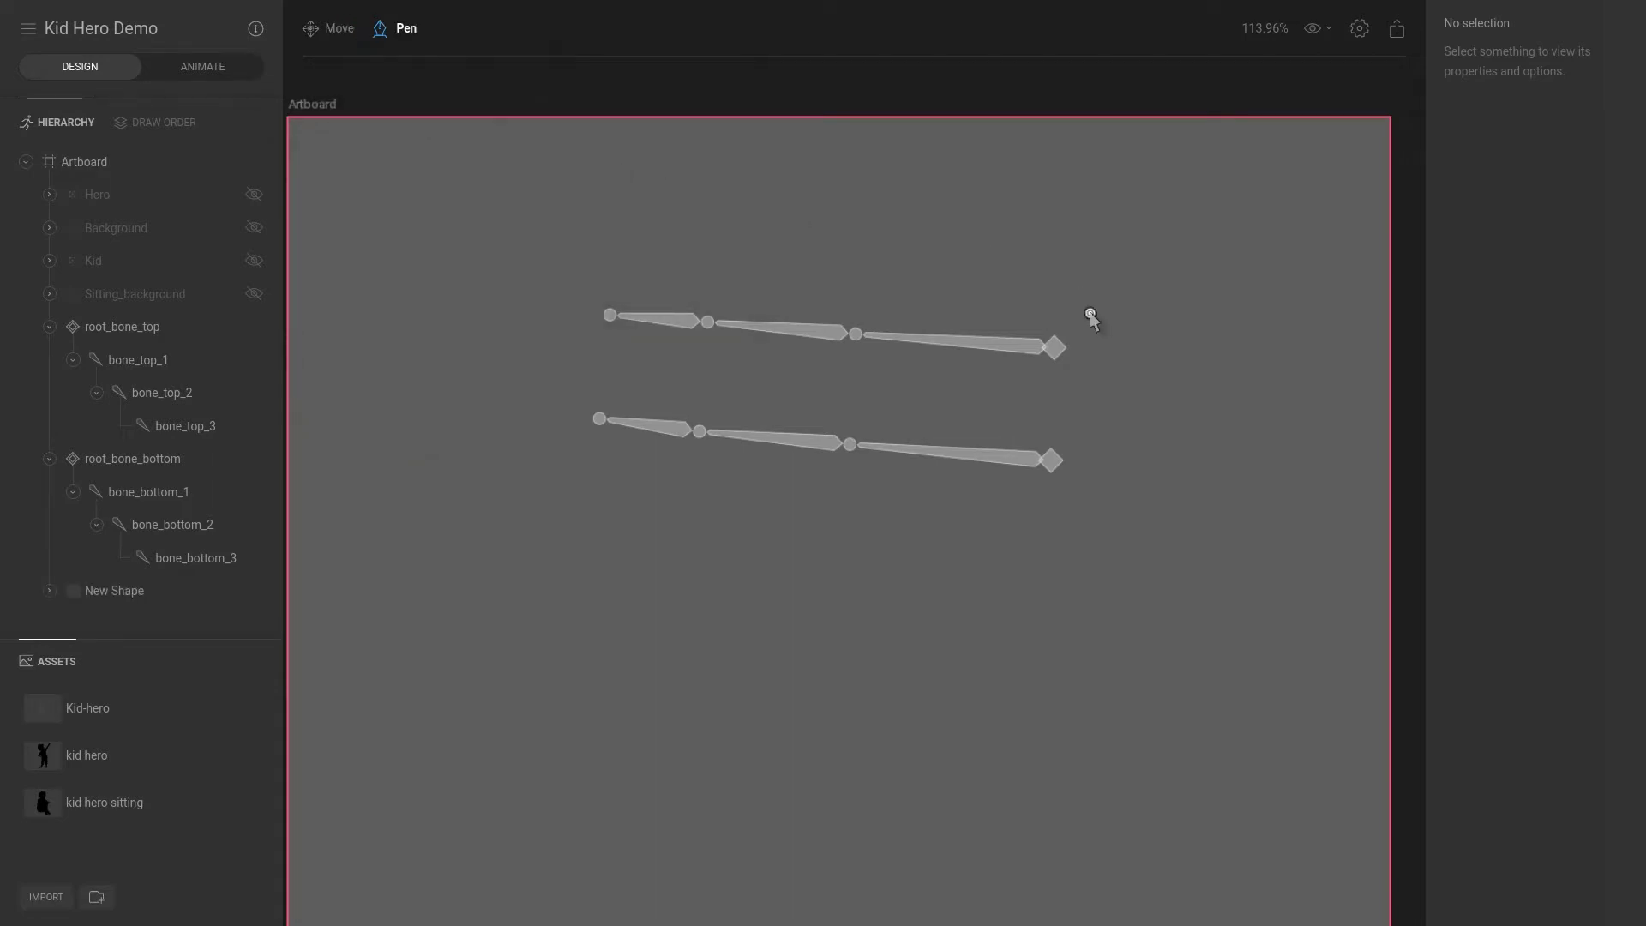
left_click(861, 296)
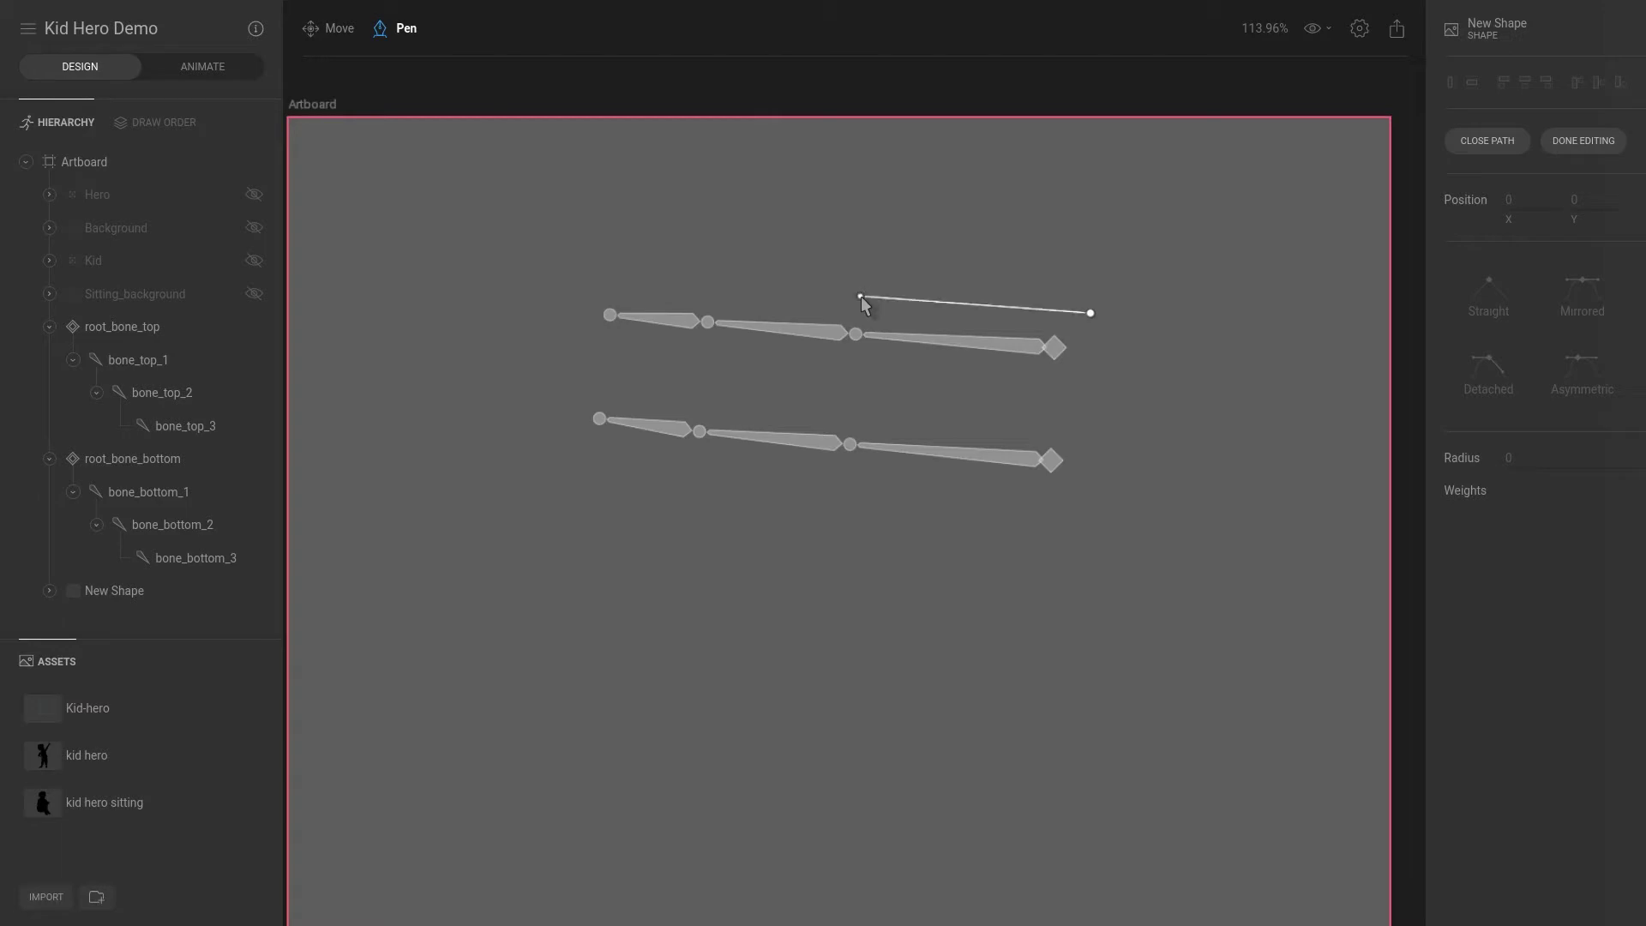
left_click(714, 284)
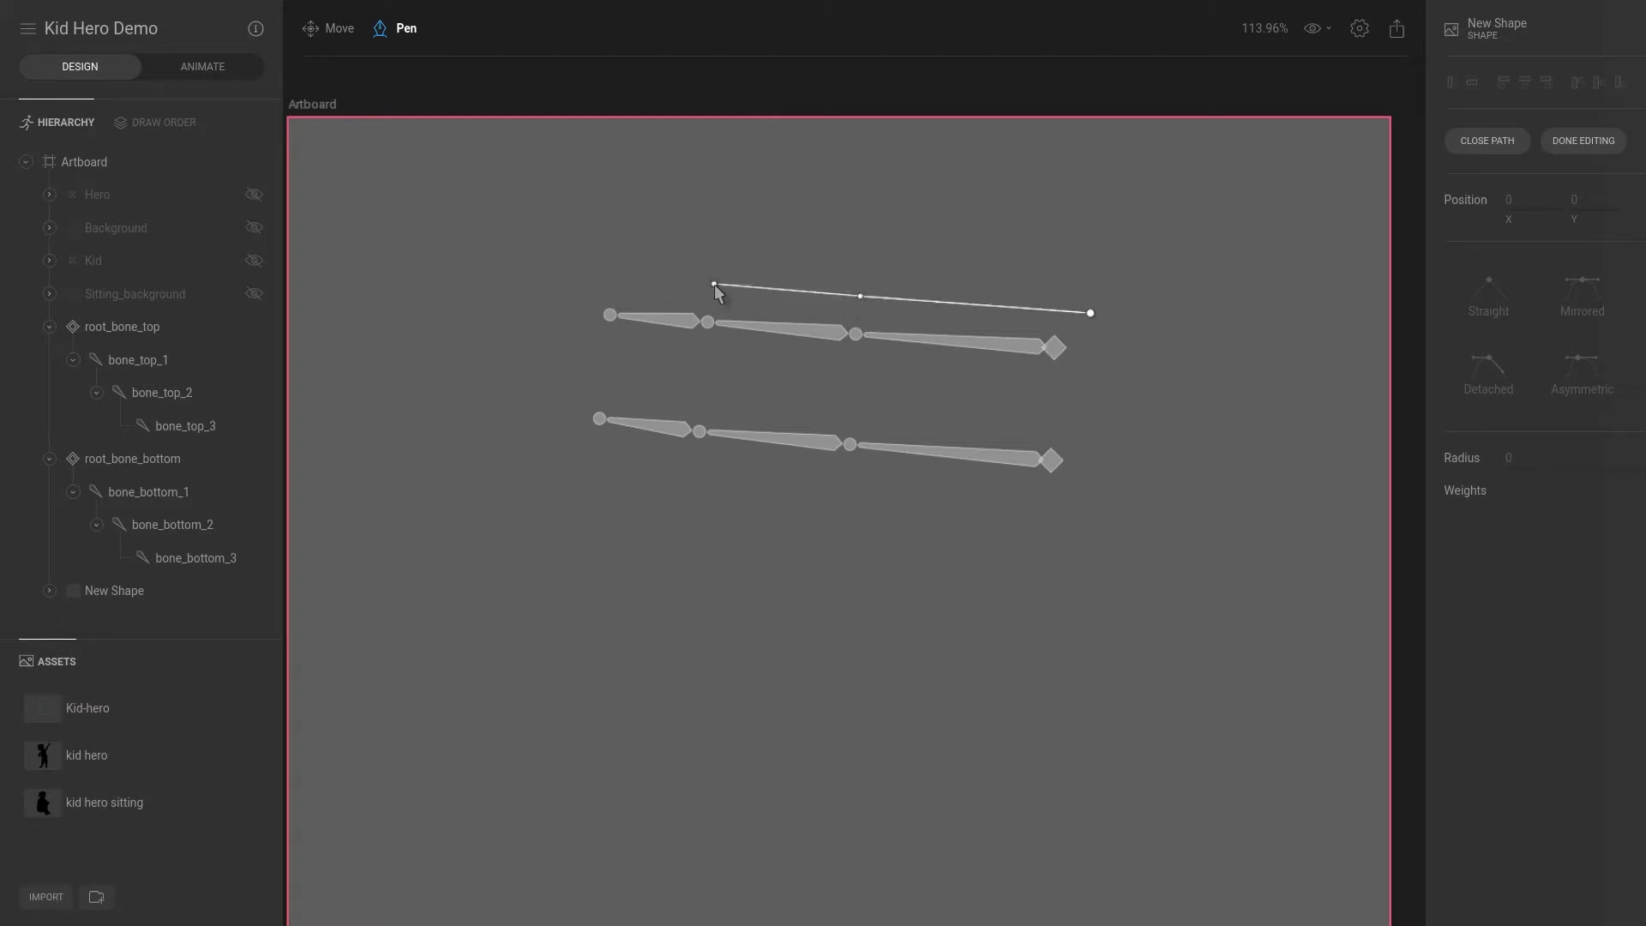
left_click(601, 273)
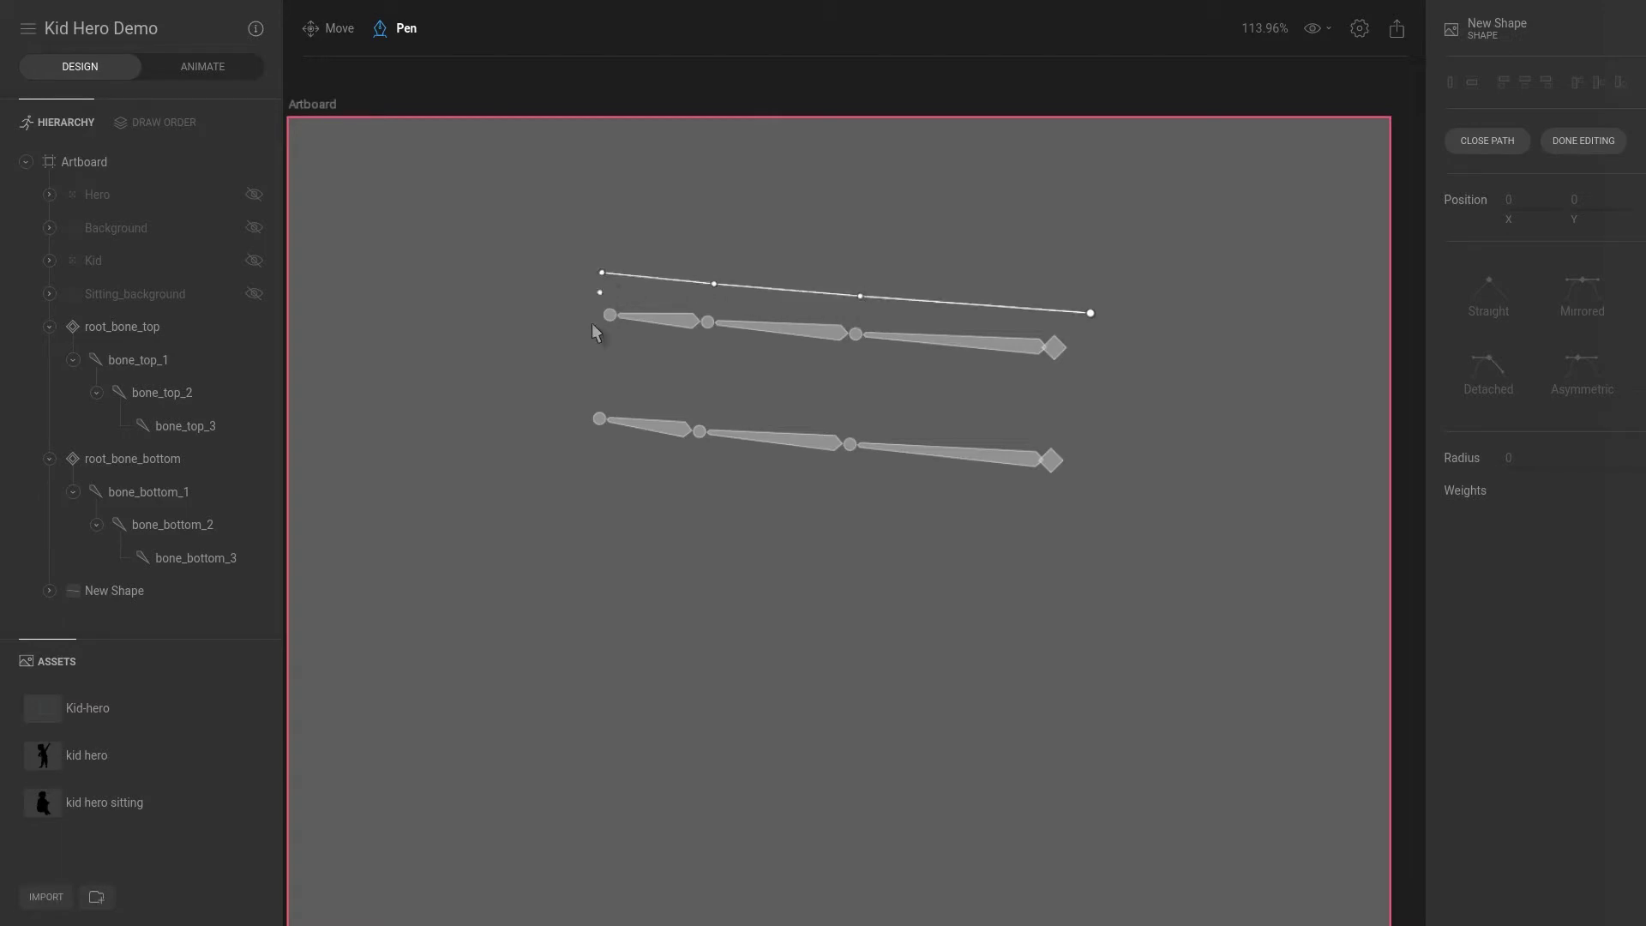
left_click(572, 444)
left_click(694, 469)
left_click(846, 483)
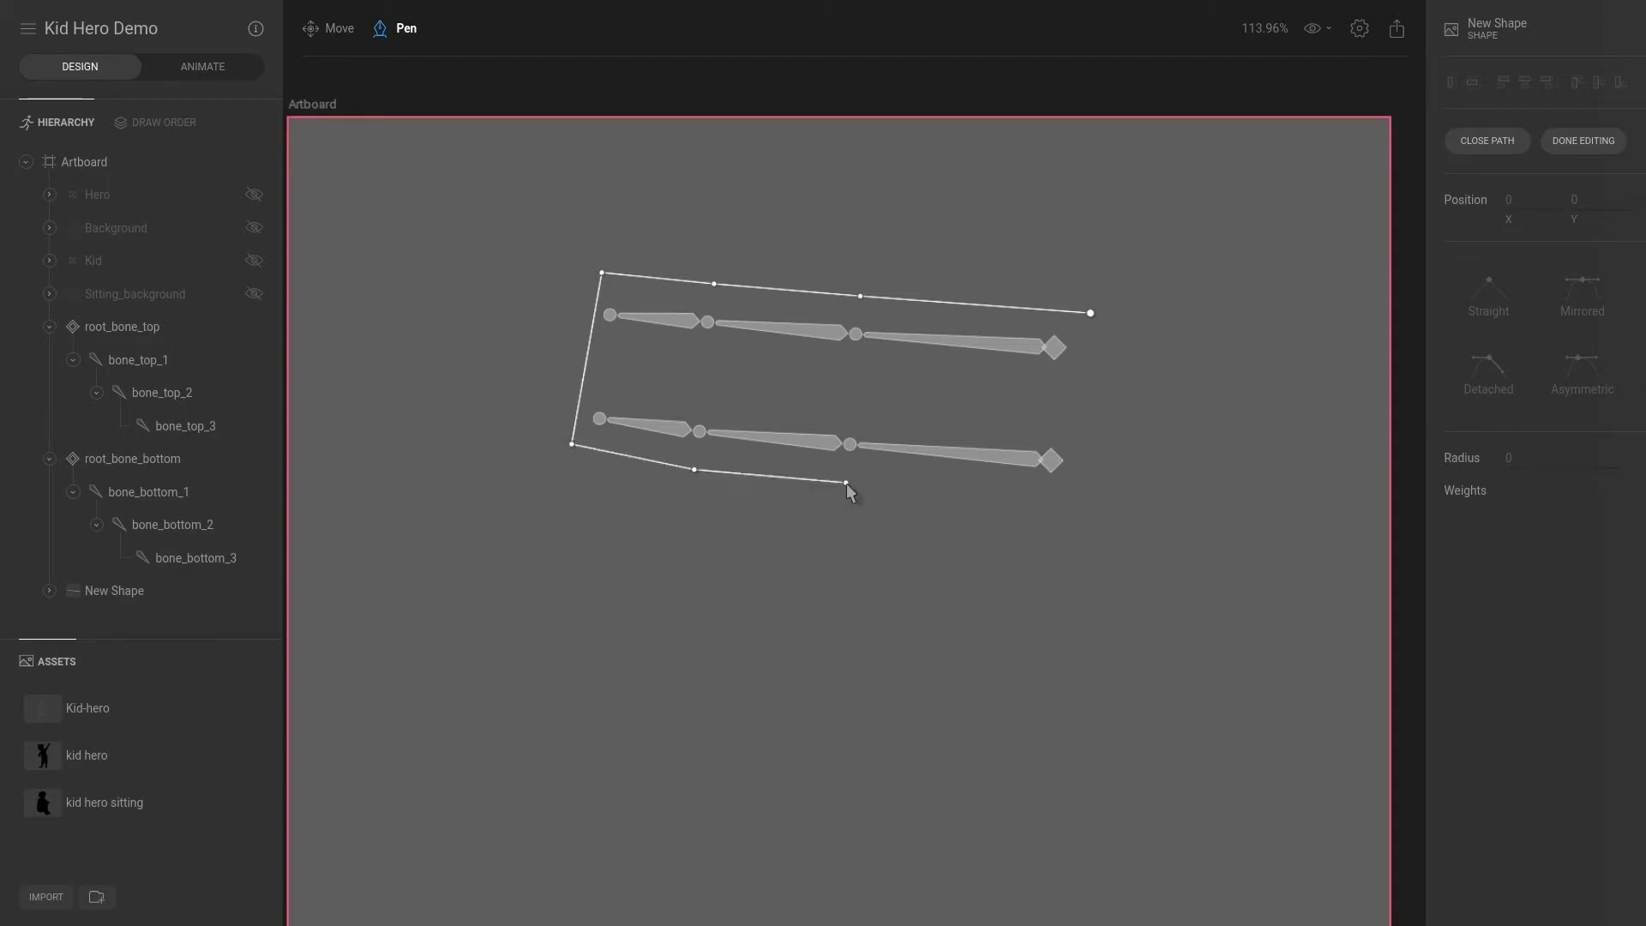
left_click(1069, 509)
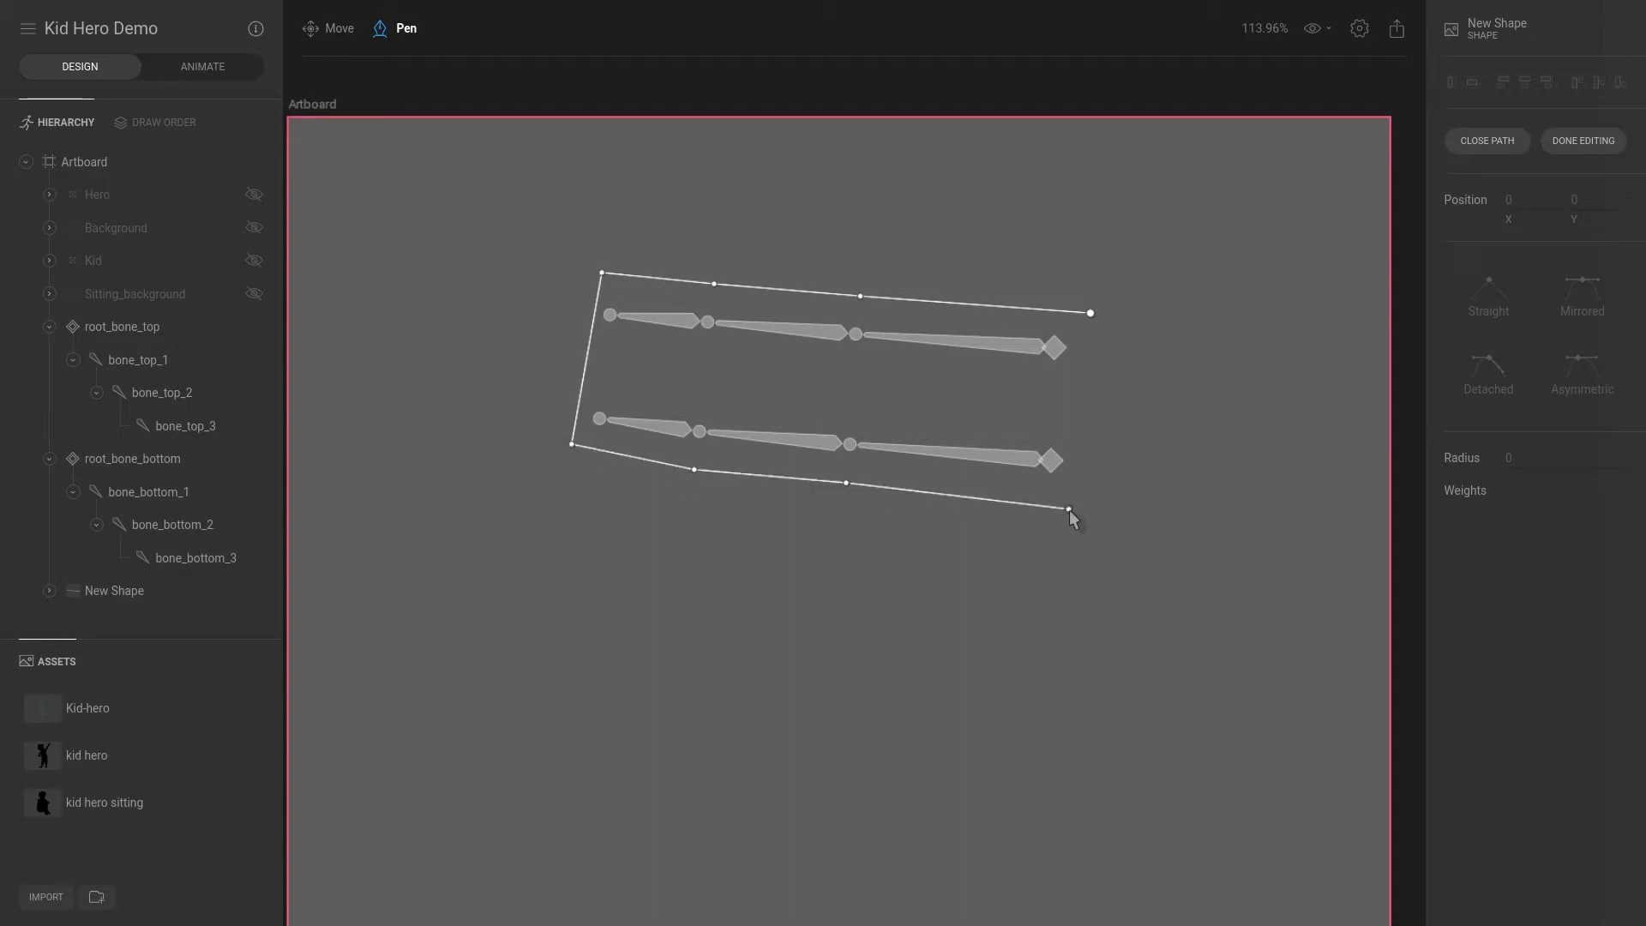
left_click(1091, 314)
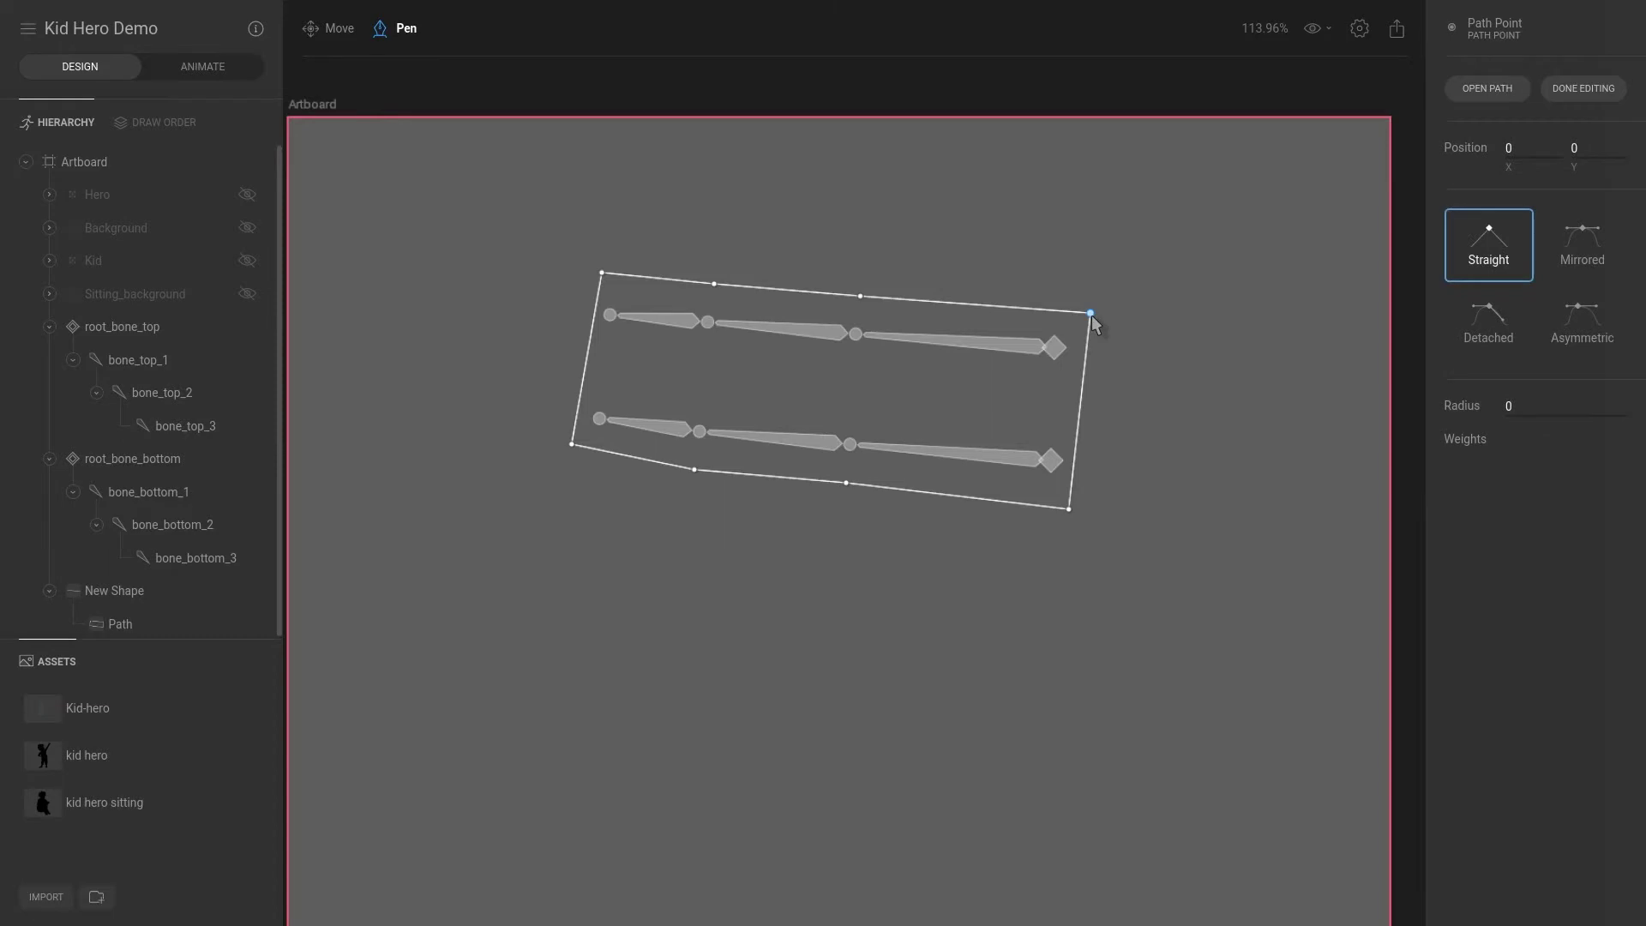
Step: Fill the shape solid black (#000000) and turn off its stroke
key("Escape")
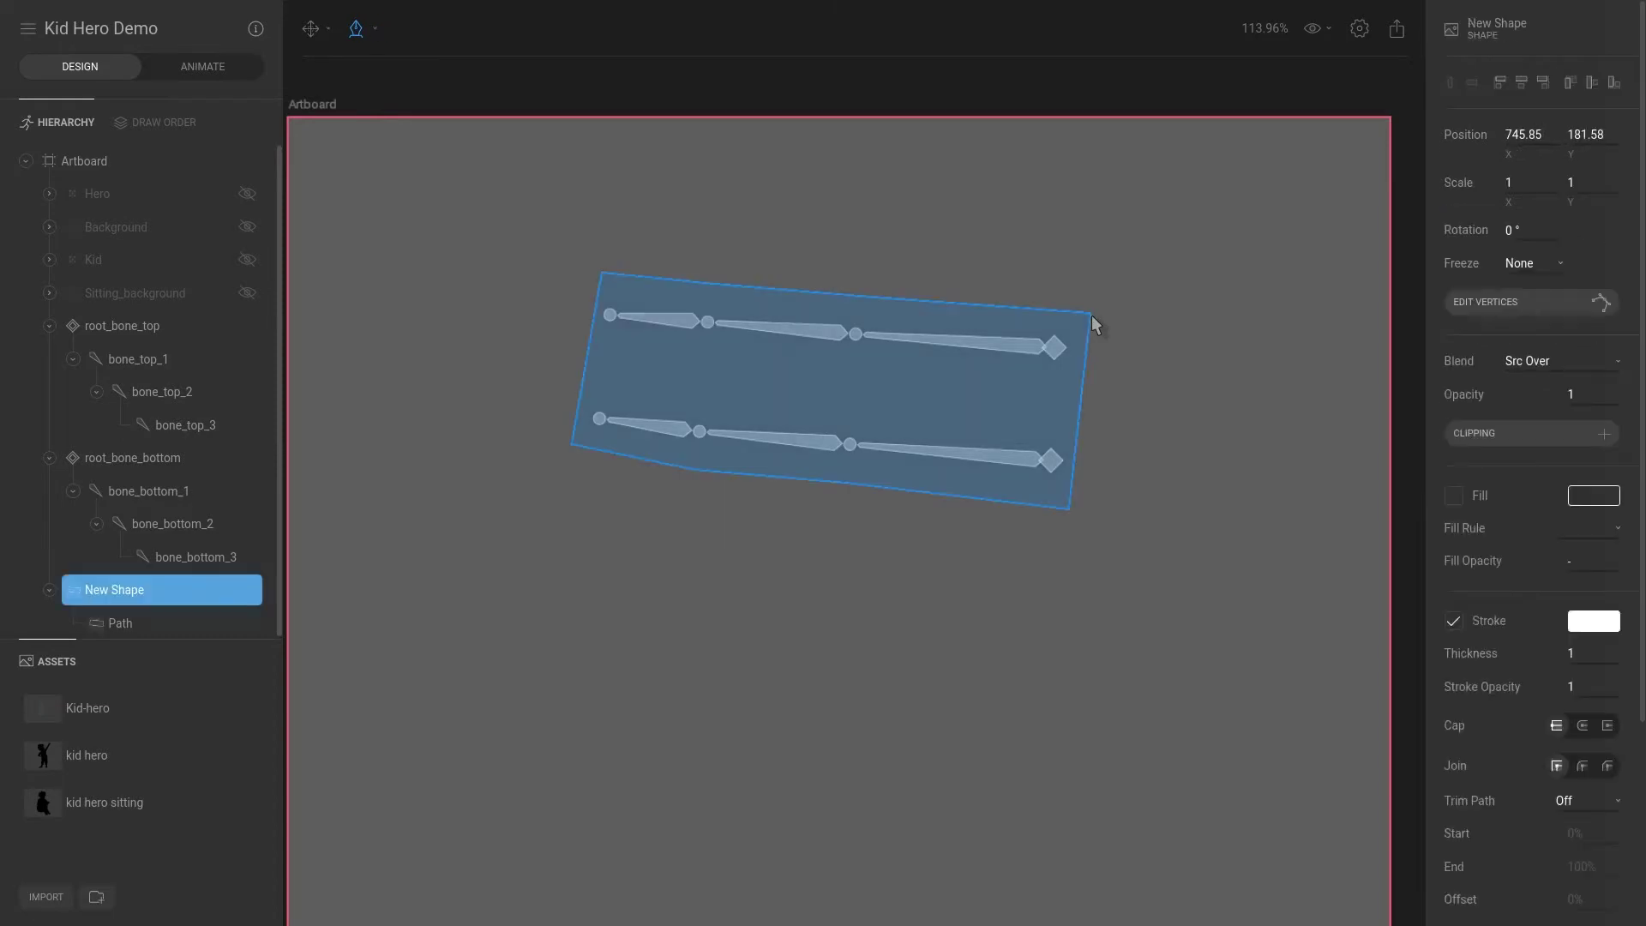
left_click(1453, 498)
left_click(1593, 495)
left_click_drag(1268, 634, 1111, 916)
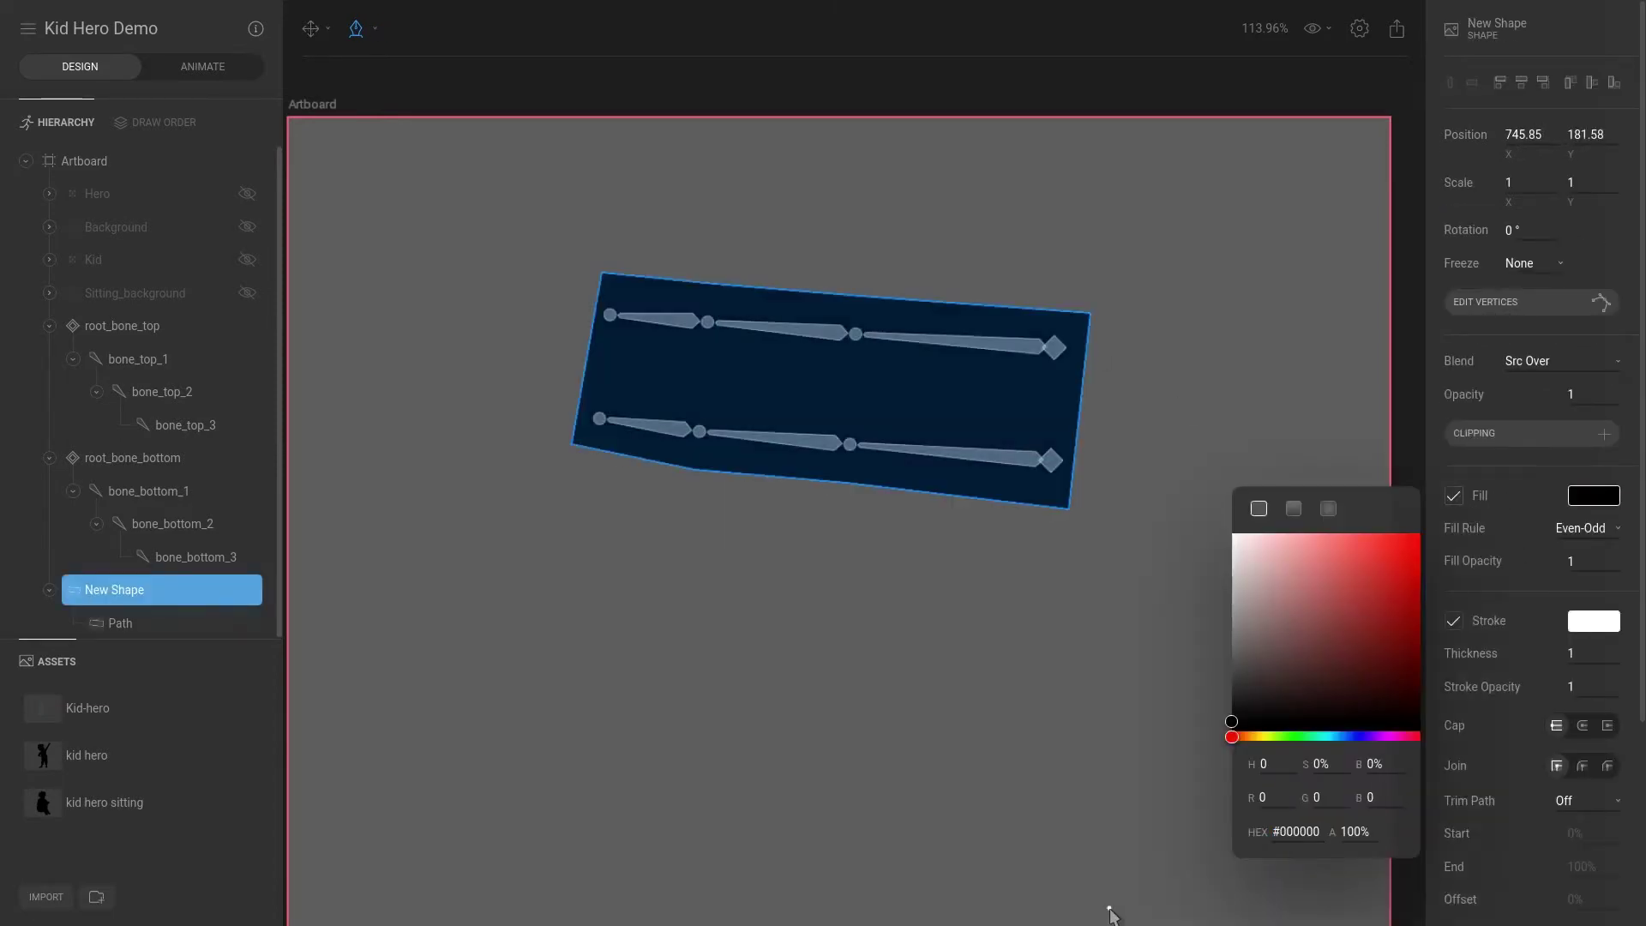
left_click(1464, 621)
left_click(1455, 620)
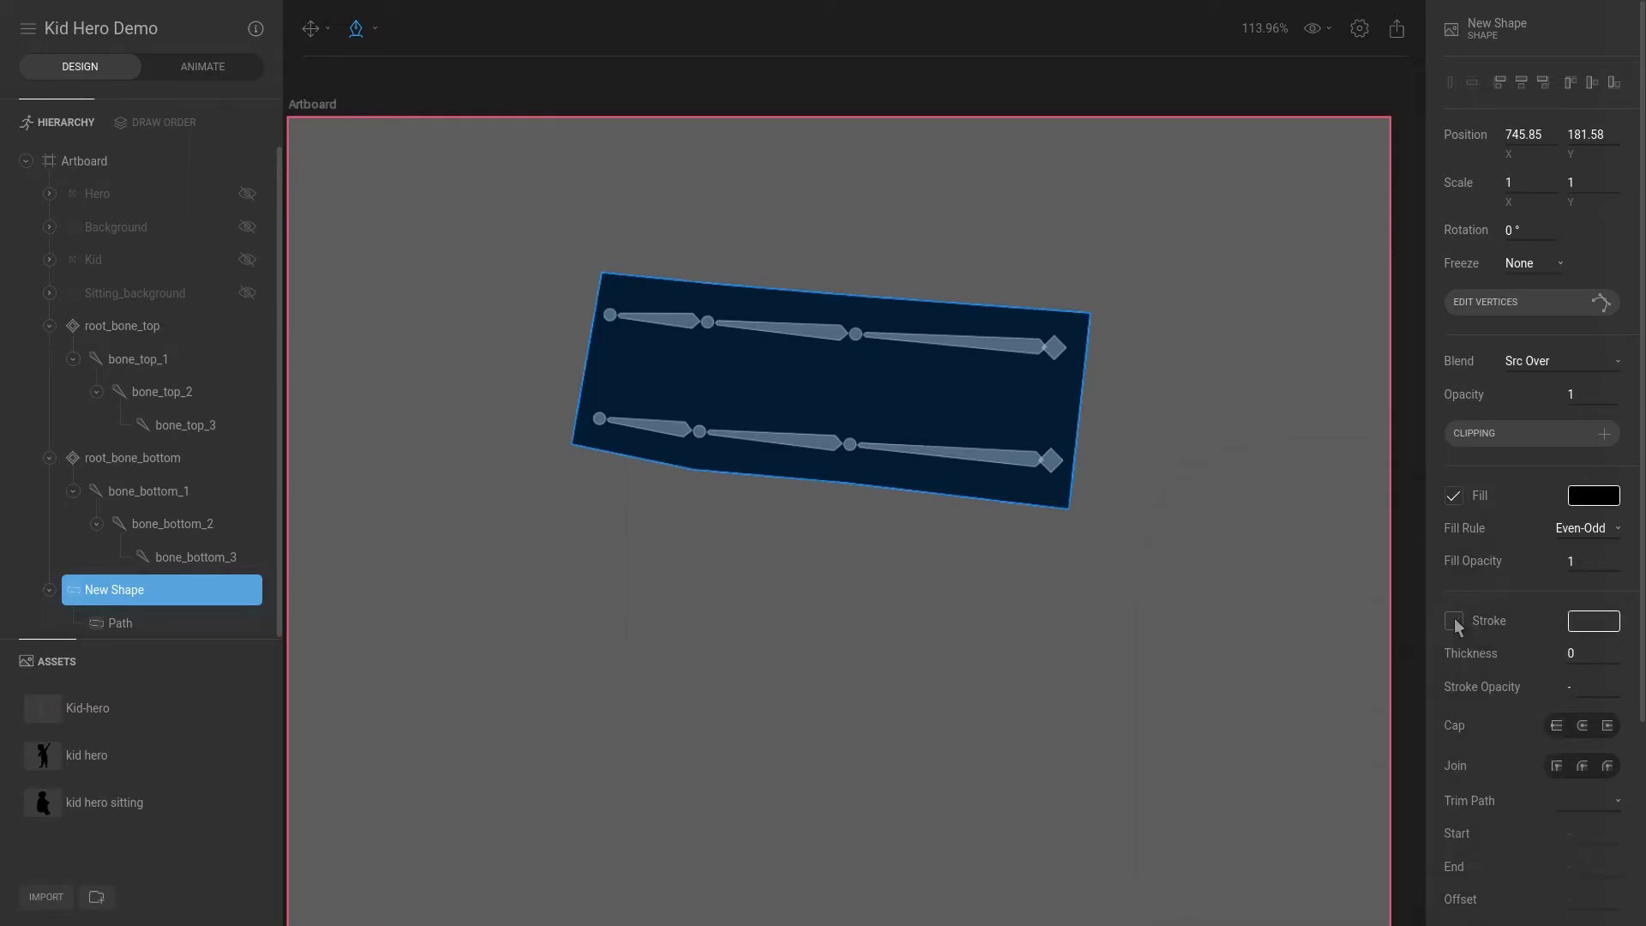
Step: Leave path editing and select the original Path, New Shape, and the stray second Path
left_click(1187, 497)
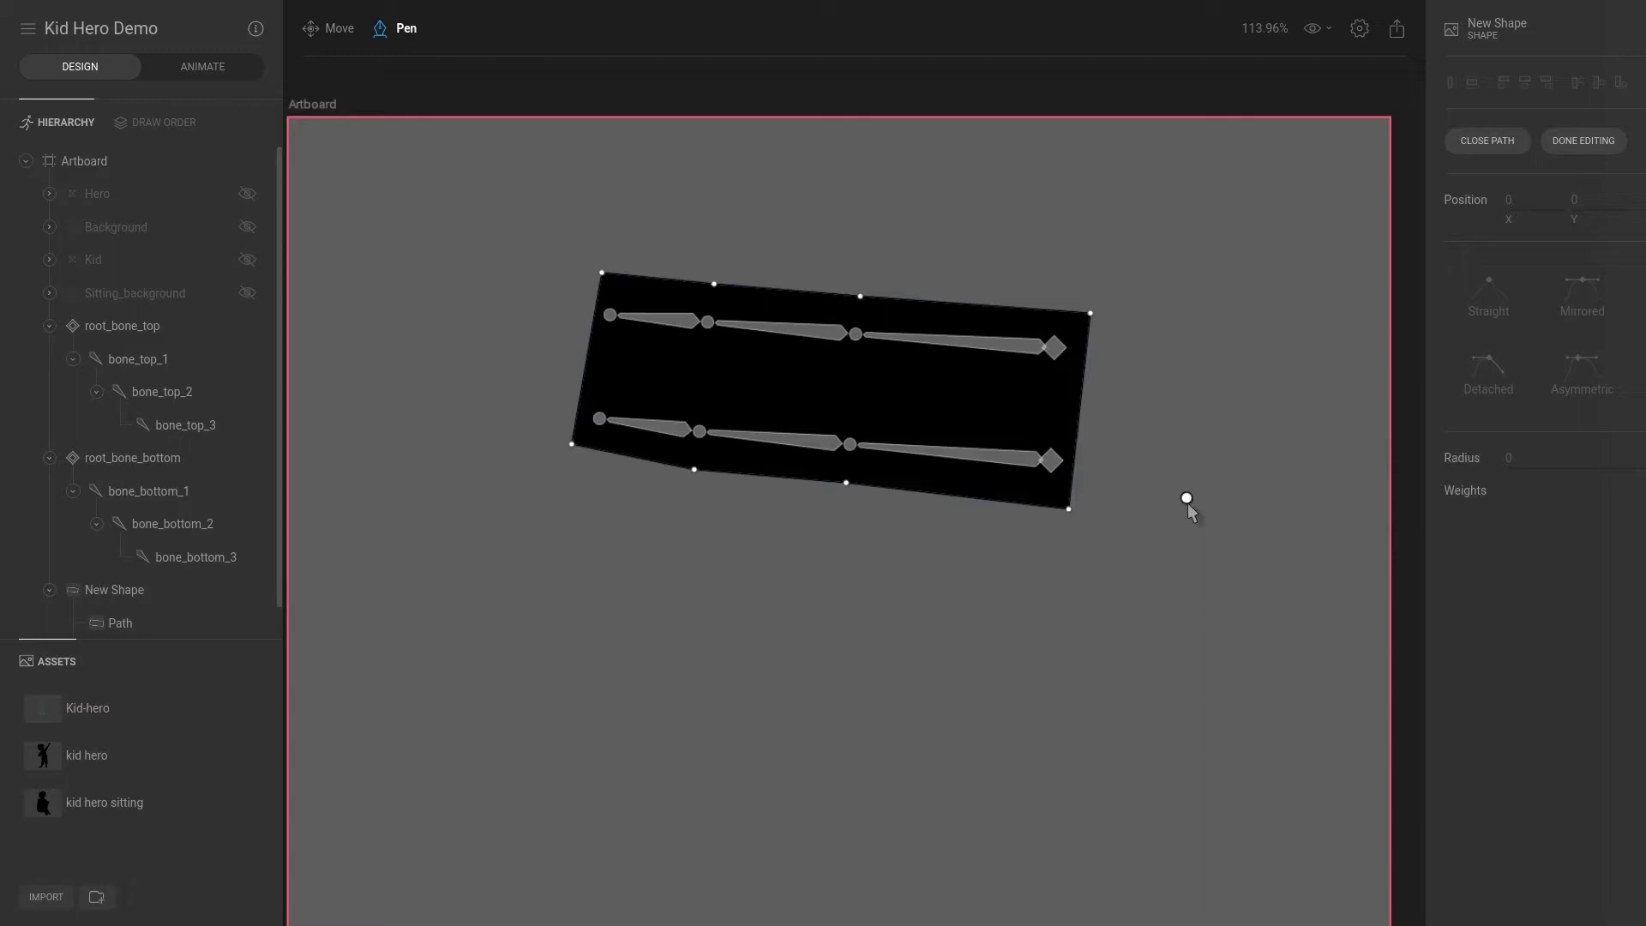
key("Escape")
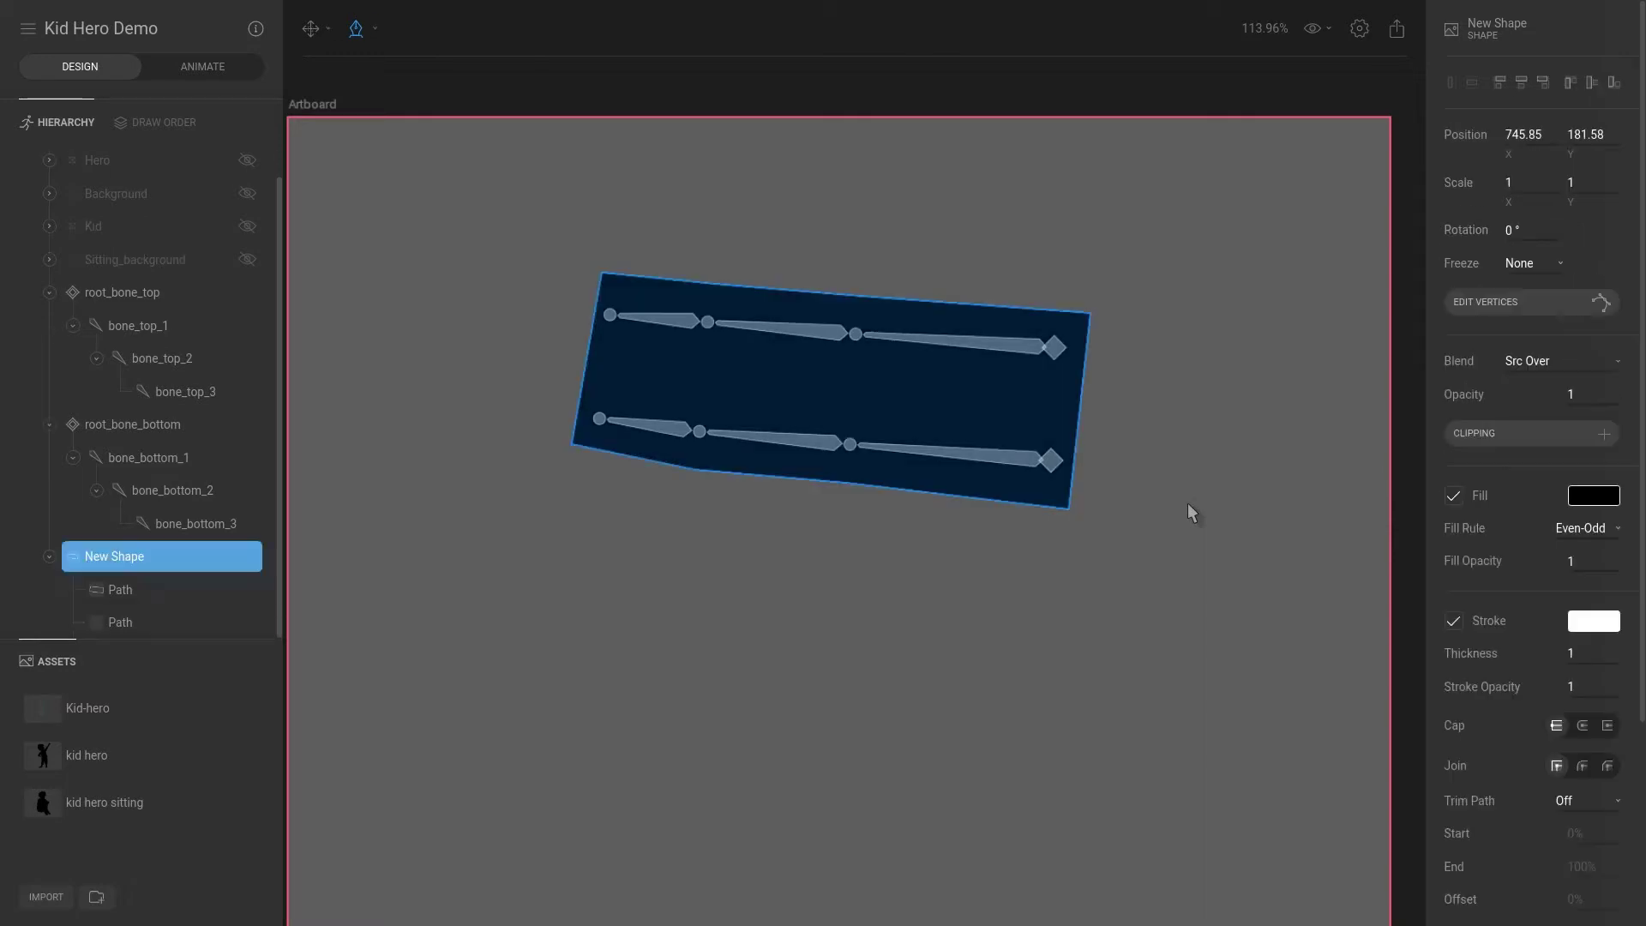
left_click(153, 592)
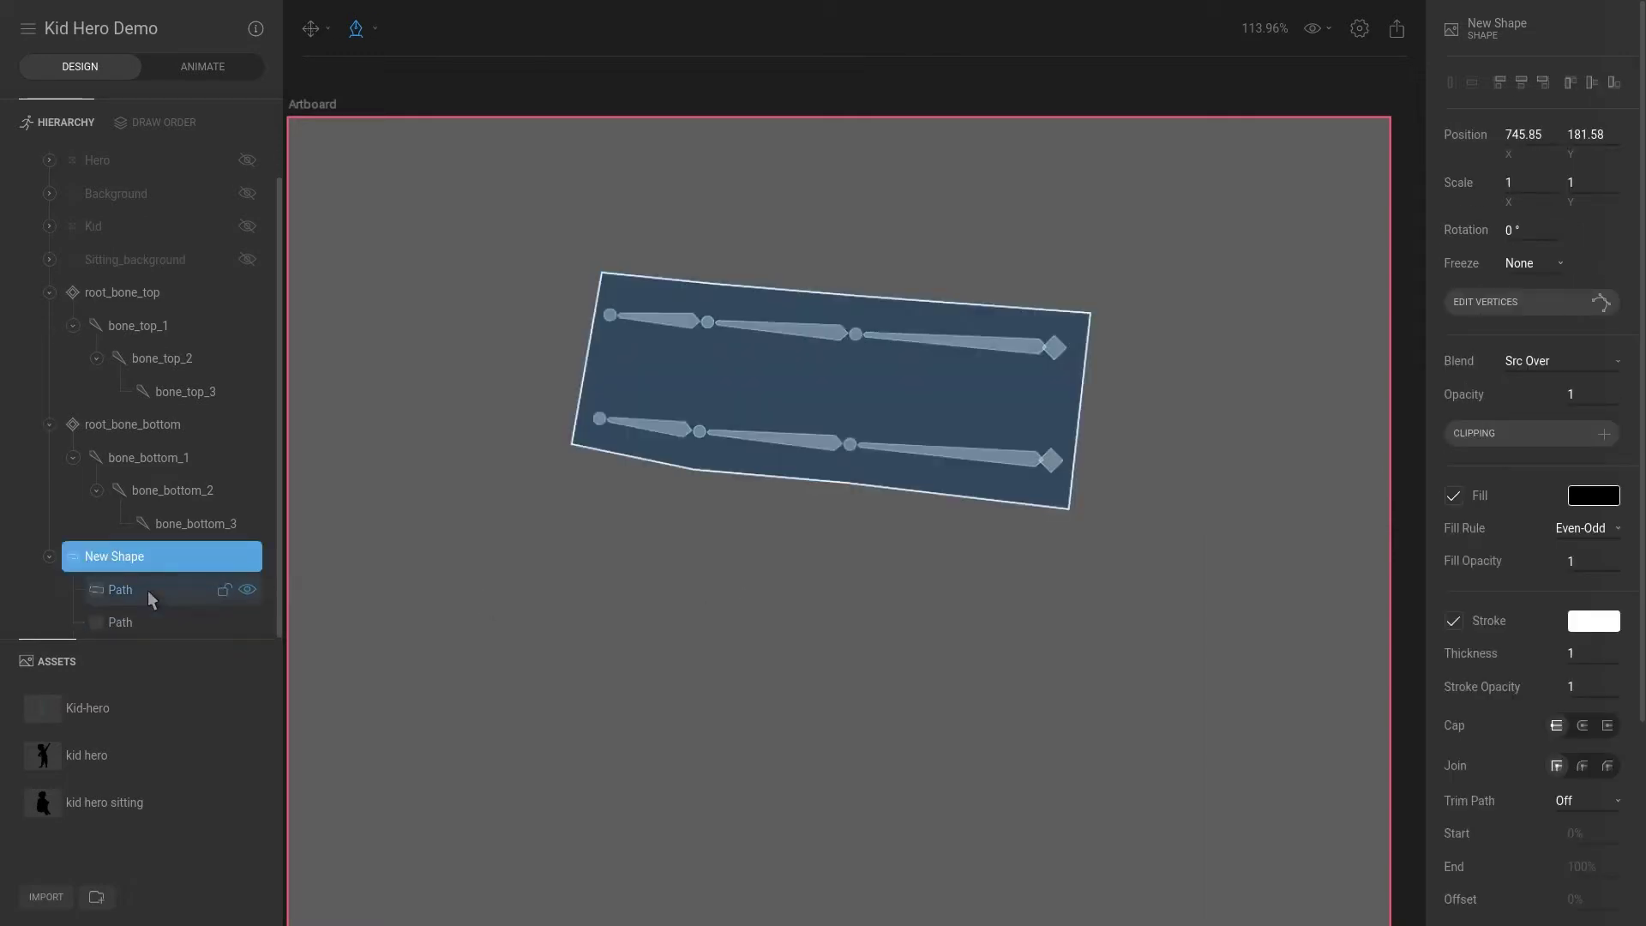
left_click(152, 564)
left_click(135, 624)
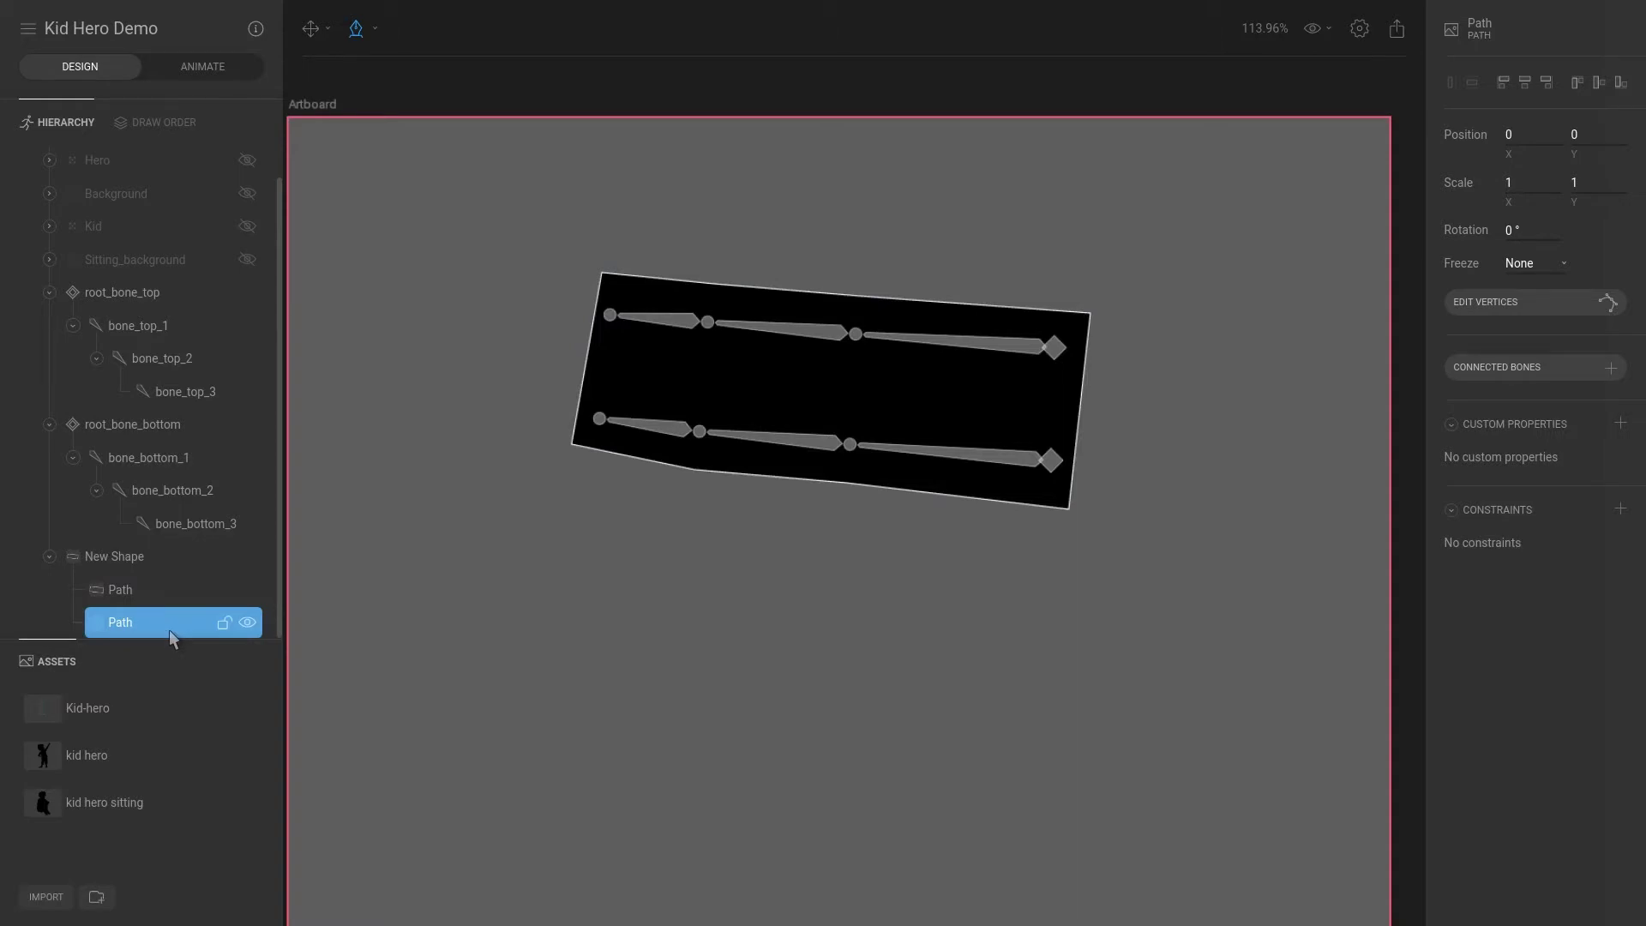
Step: Delete the stray Path, rename New Shape to 'Cape', and select its remaining Path
key("Escape")
left_click(113, 588)
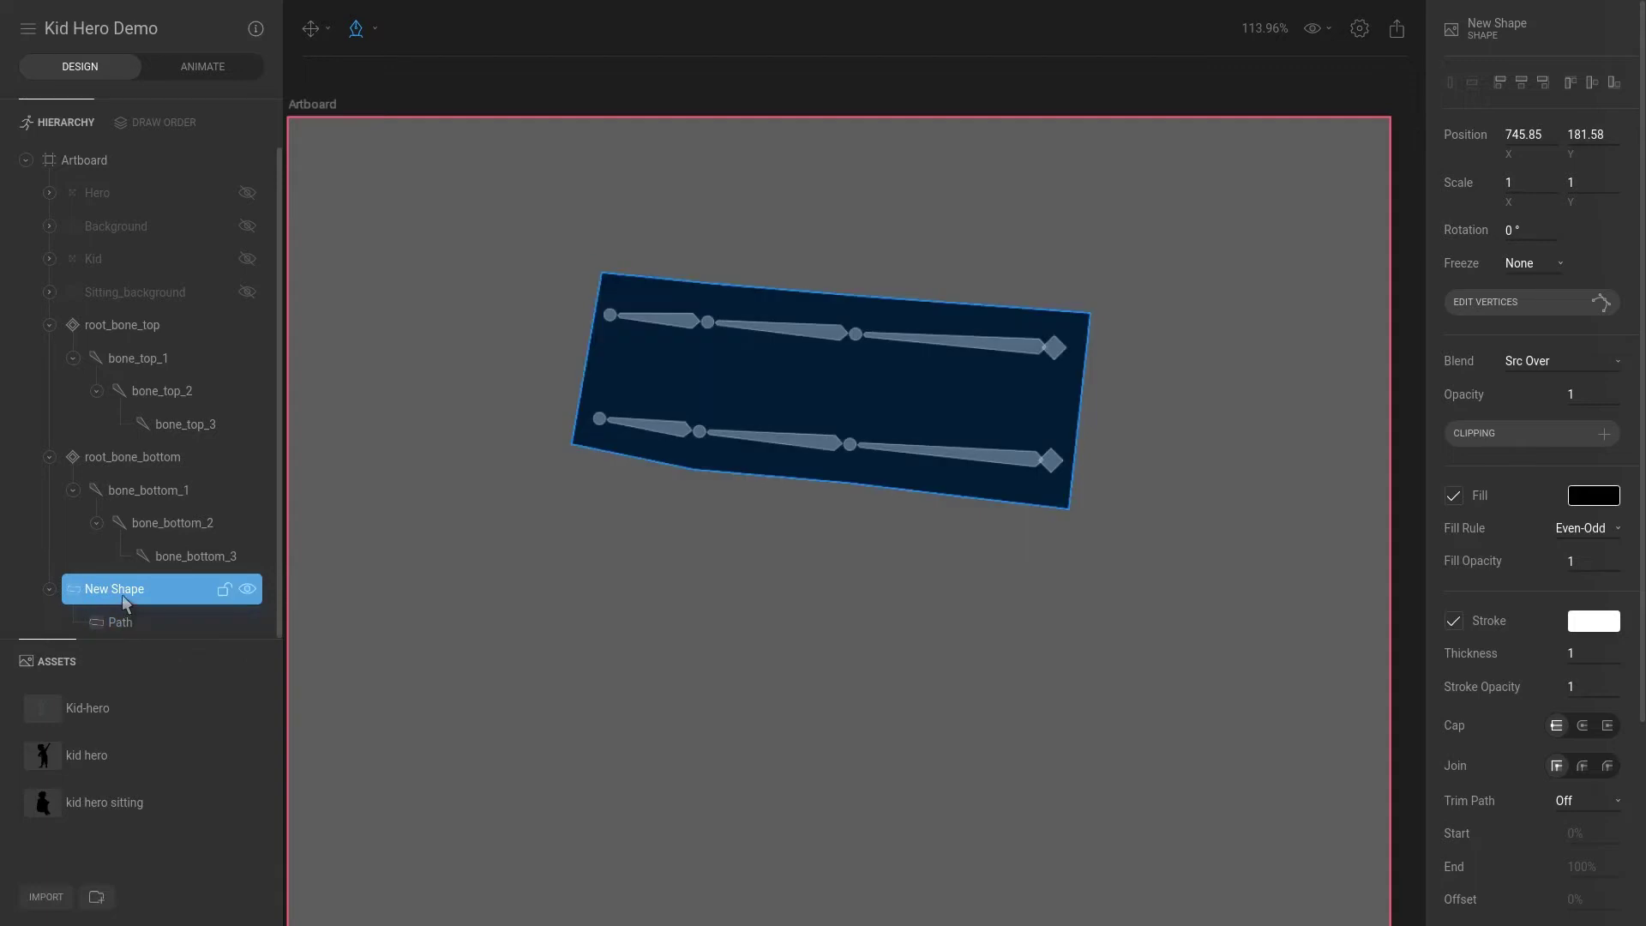
double_click(123, 591)
type("Cape")
key("Return")
left_click(121, 622)
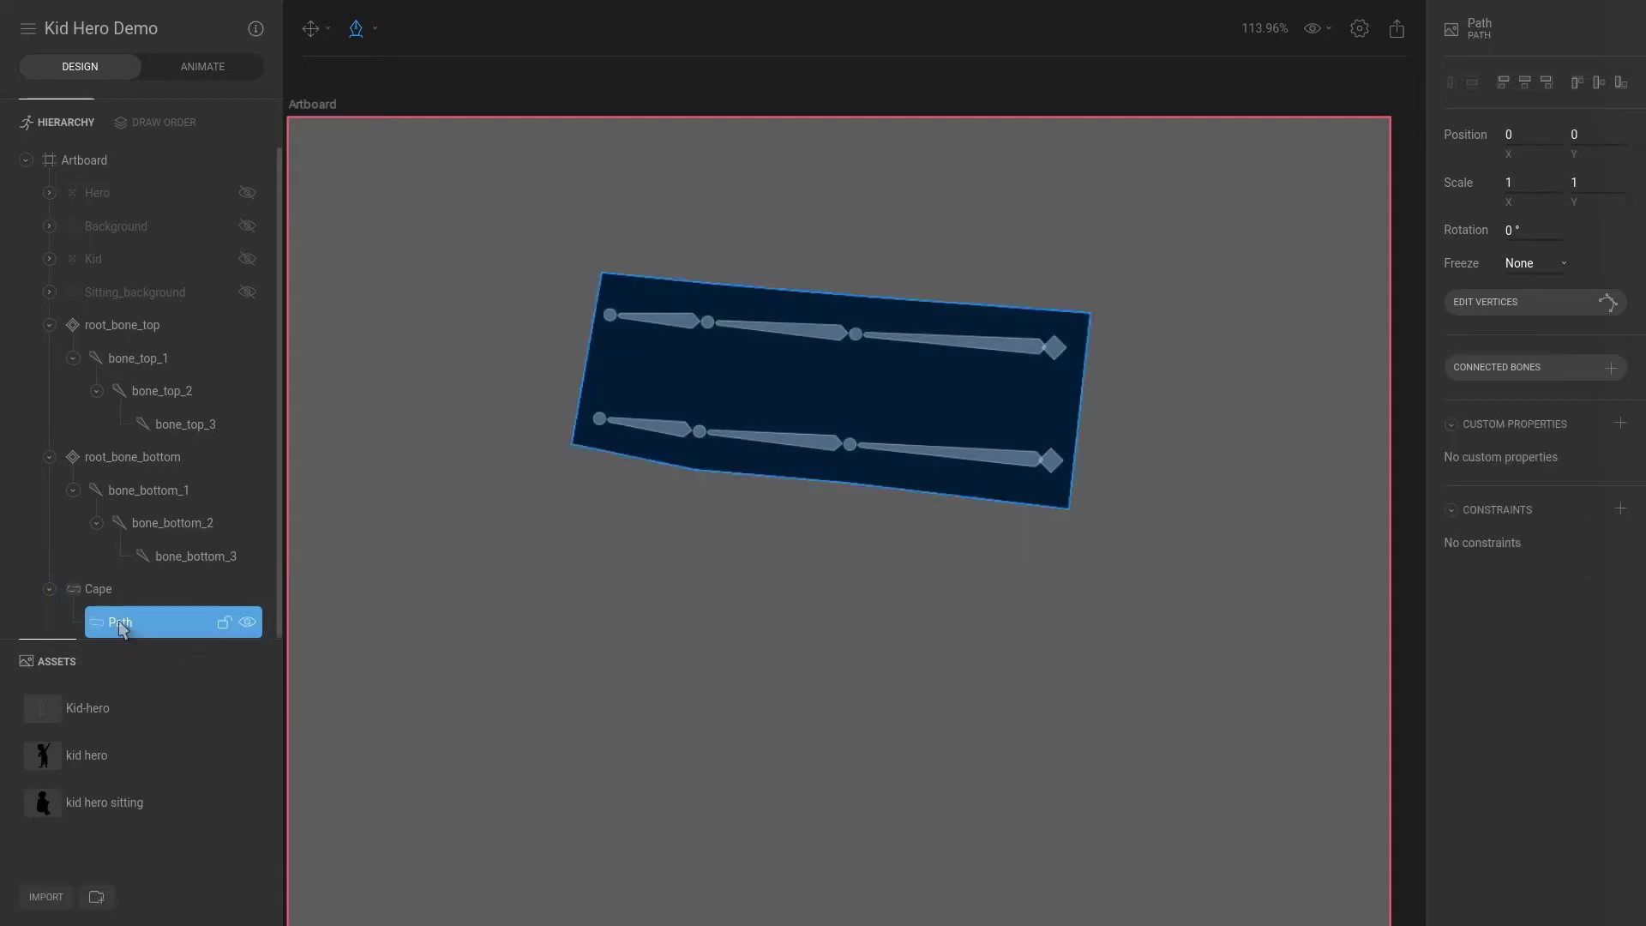
Step: Connect bone_top_1–3 and bone_bottom_1–3 to the Cape's Path by marquee-selecting all six
left_click(1541, 364)
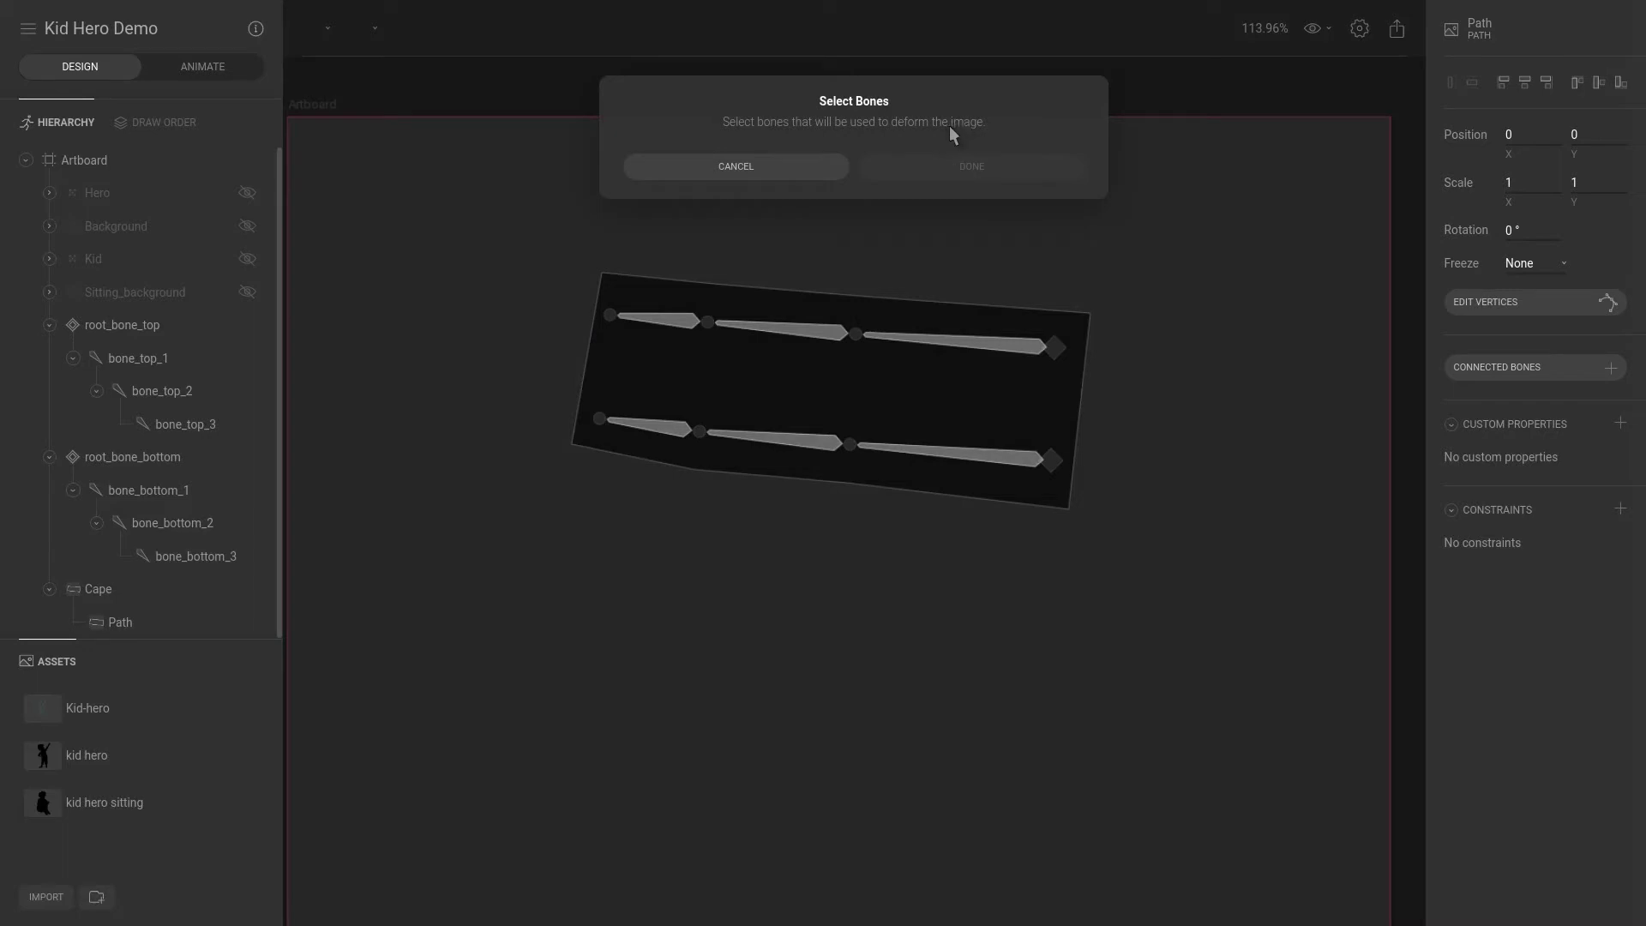
left_click_drag(1145, 388, 554, 524)
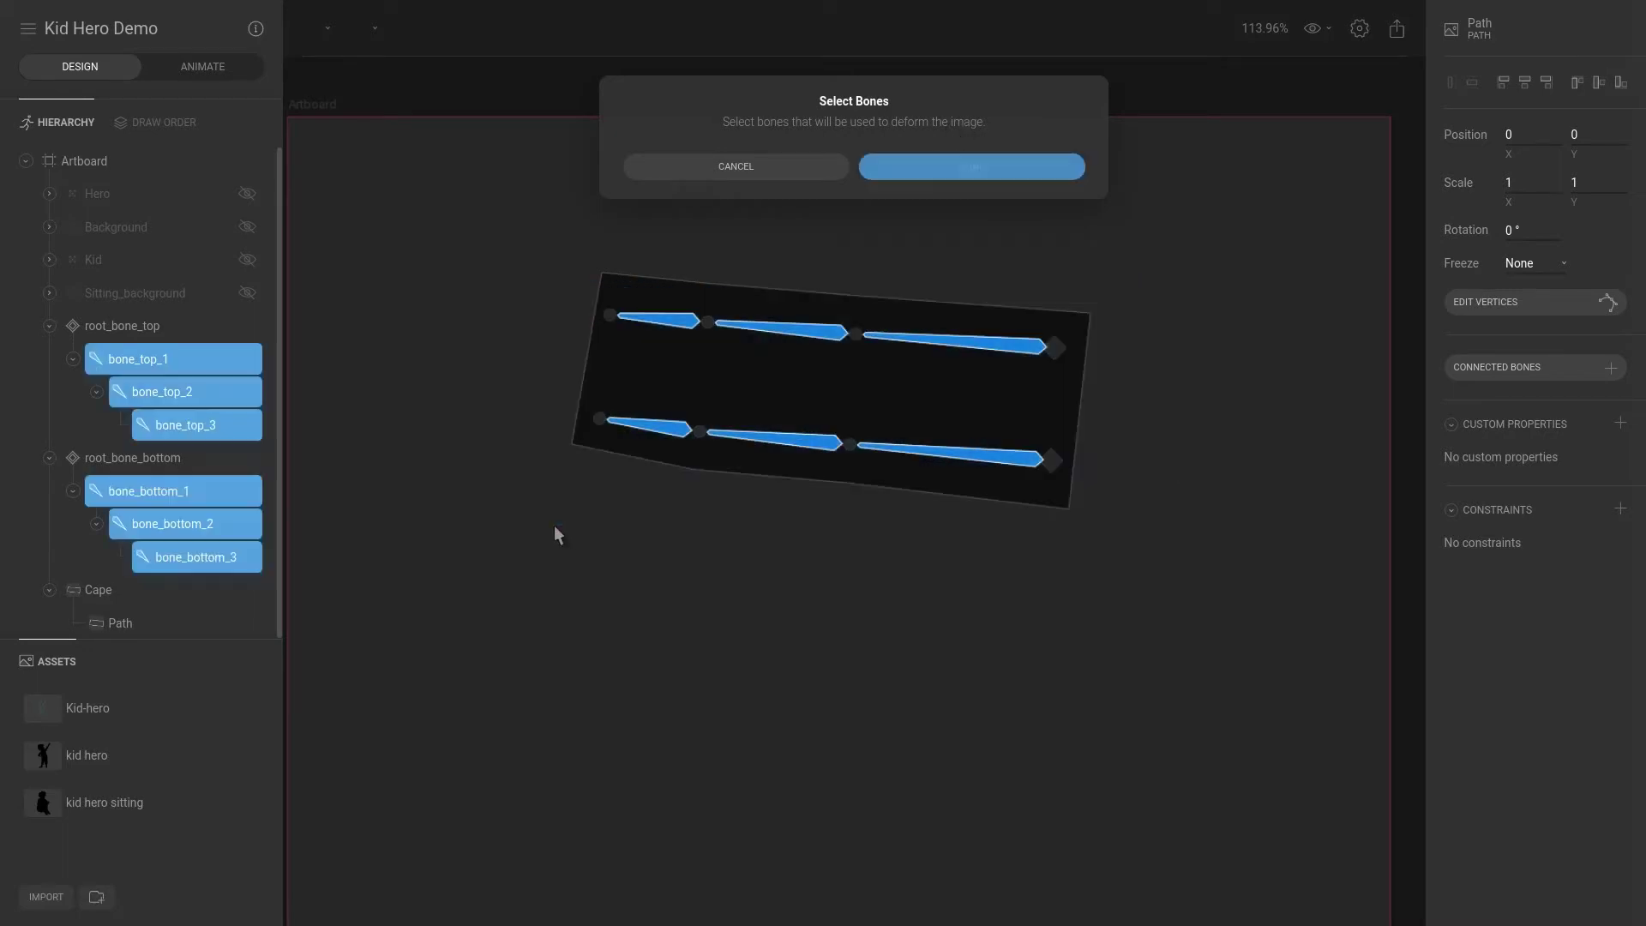
left_click(1016, 166)
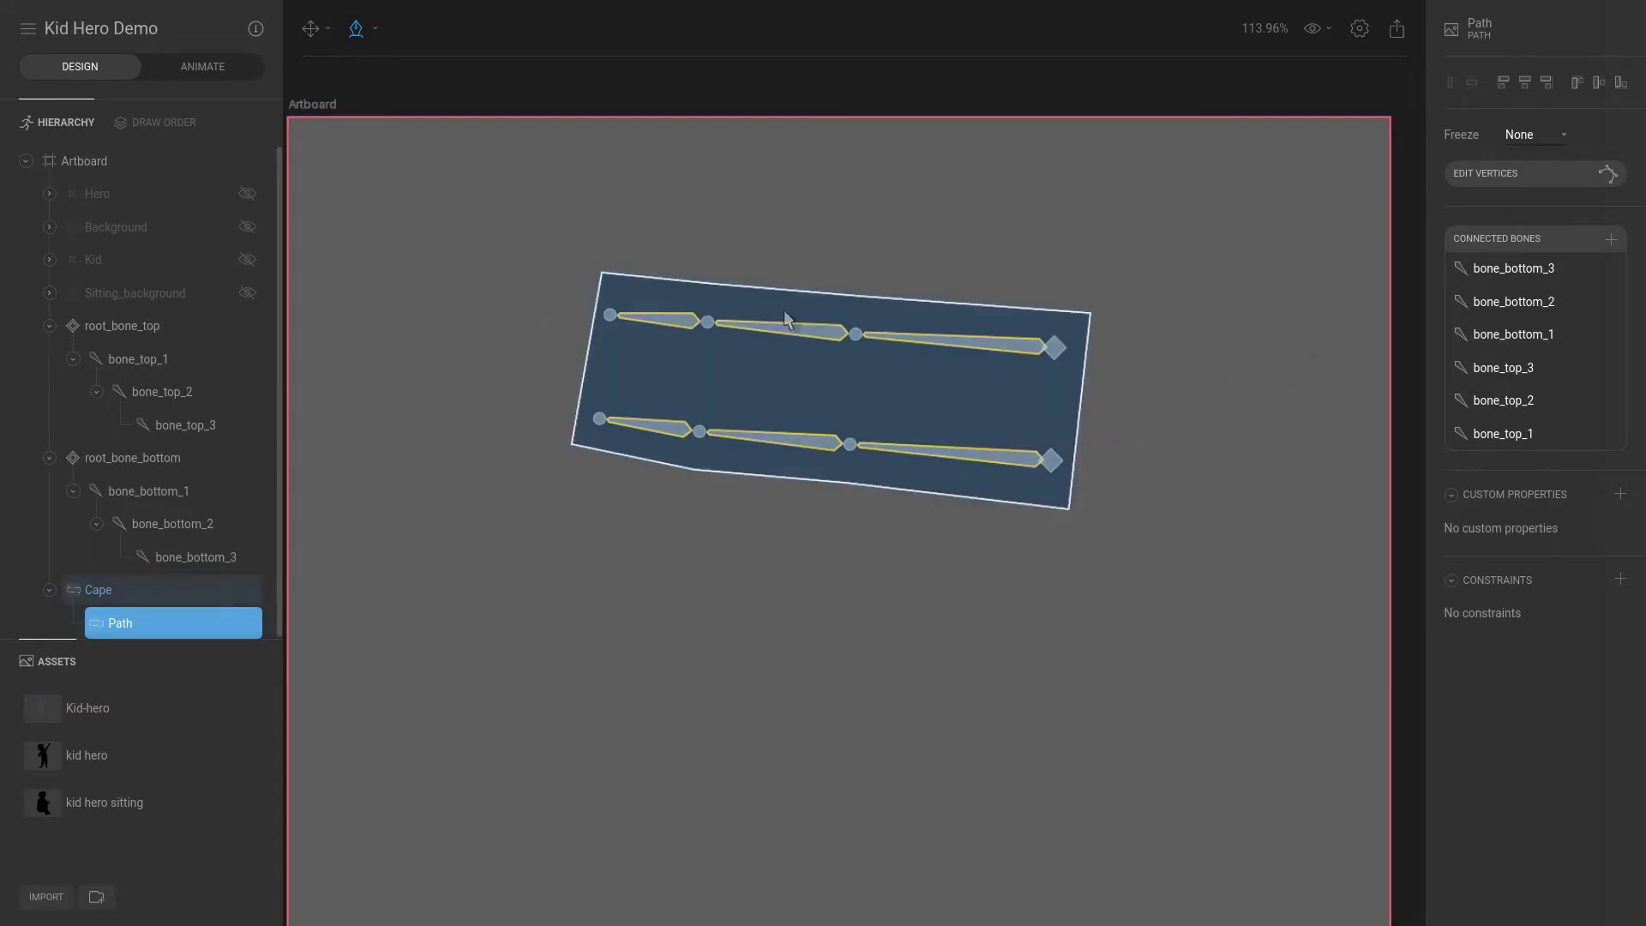
key("v")
left_click(1214, 339)
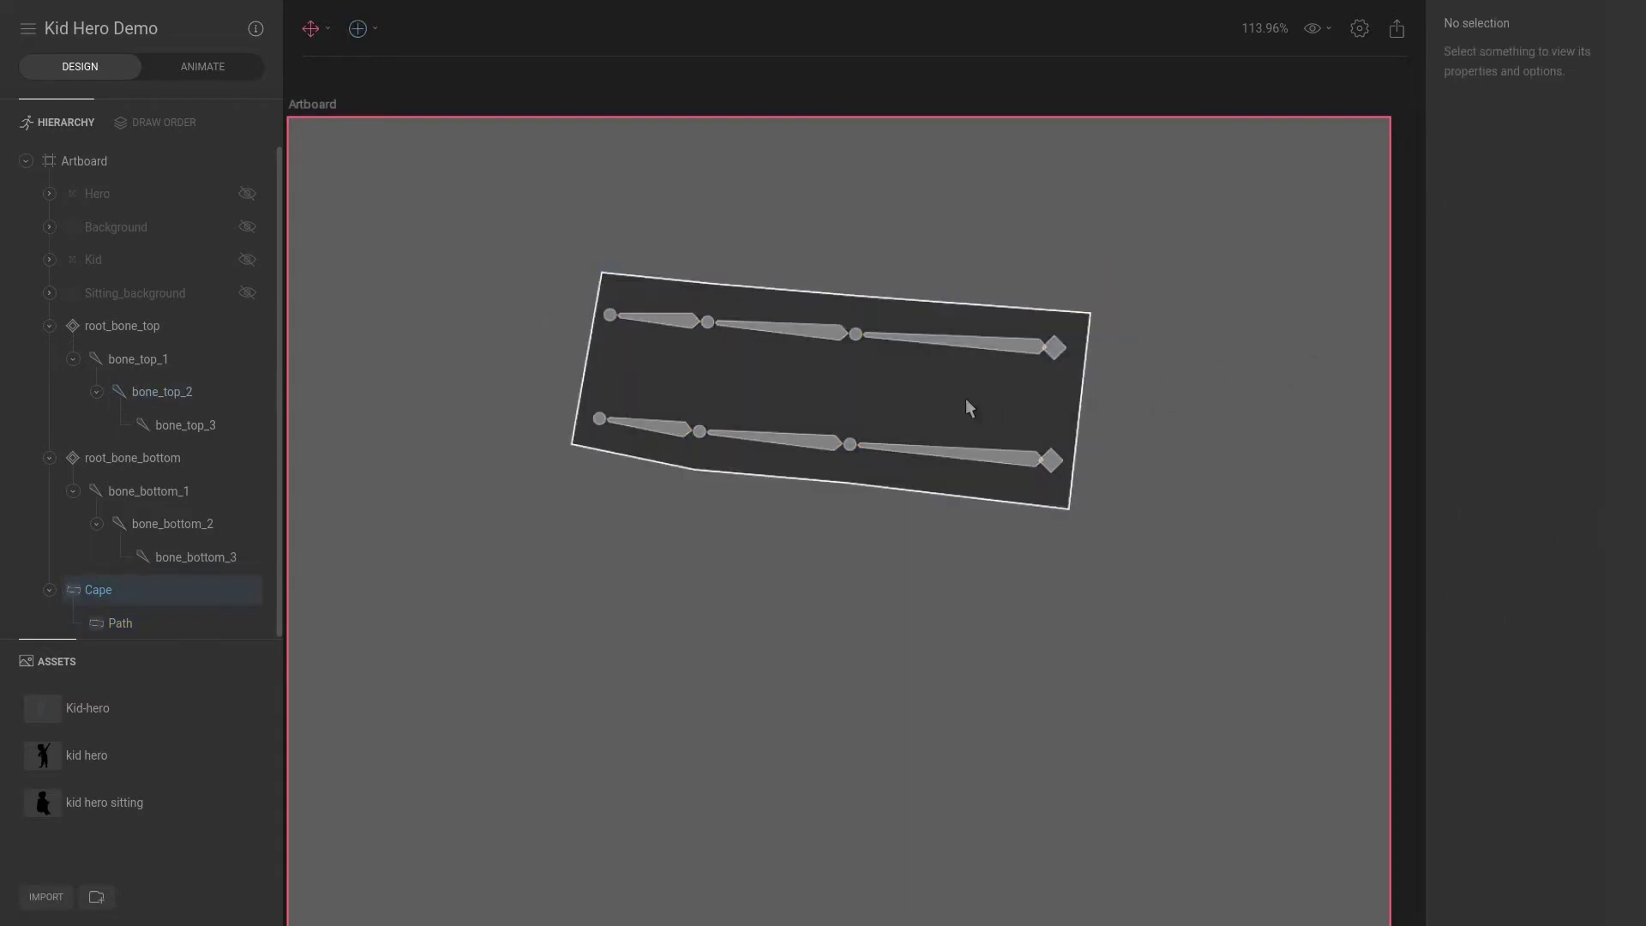
left_click(989, 354)
key("r")
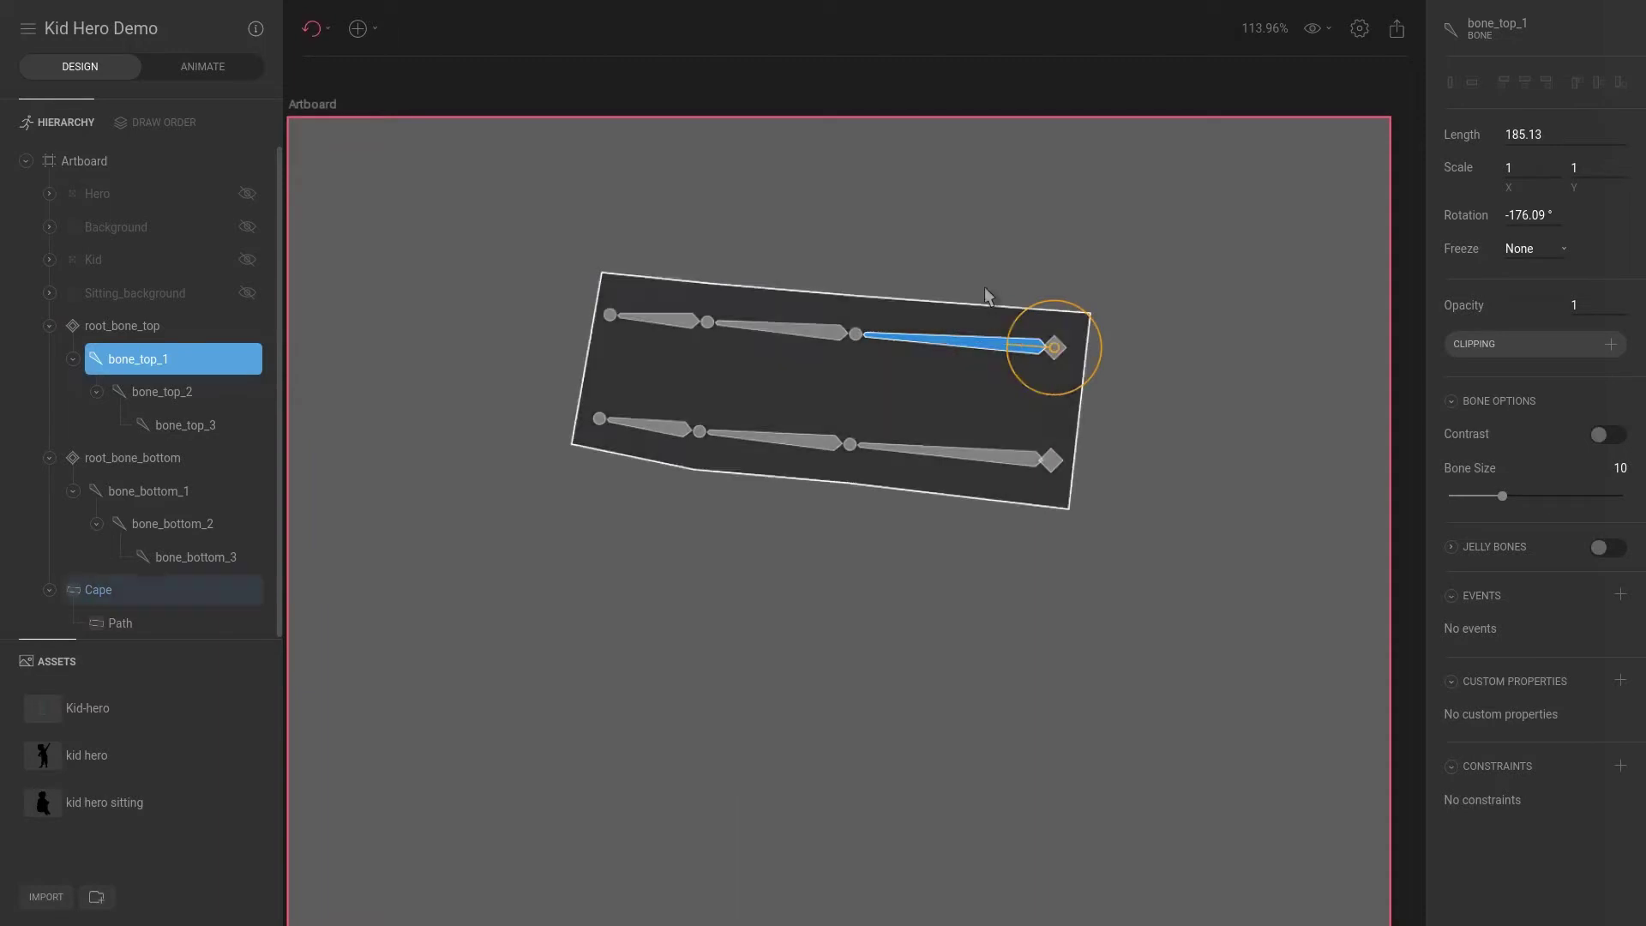
left_click_drag(984, 294, 984, 260)
key("ctrl+z")
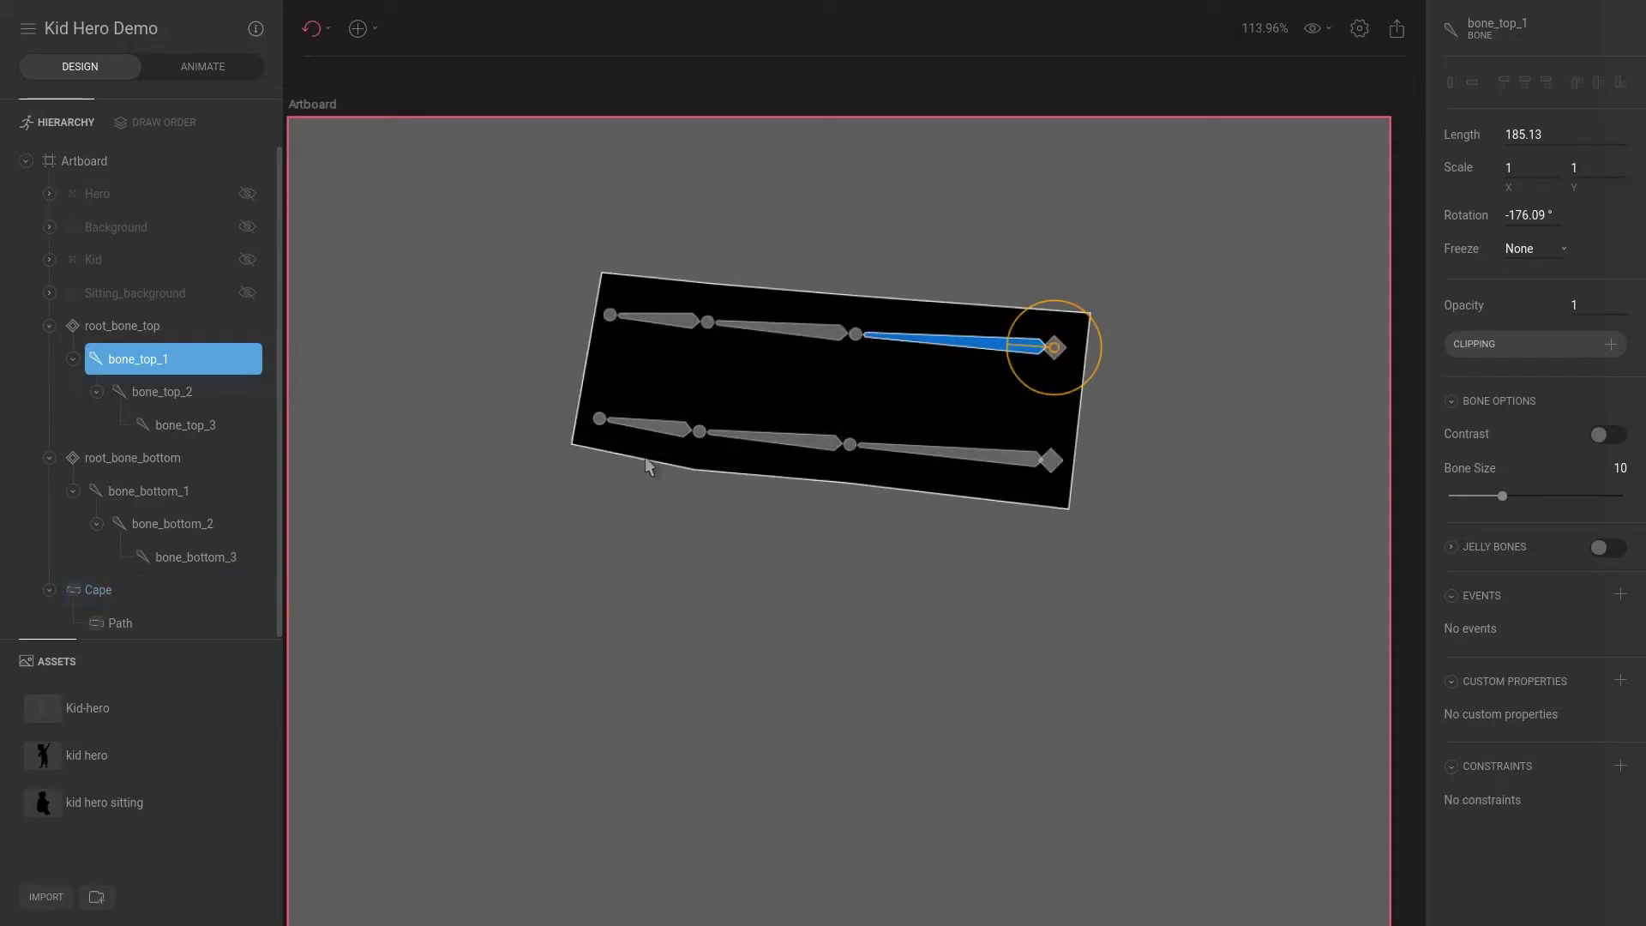
left_click(672, 434)
left_click_drag(673, 441, 535, 369)
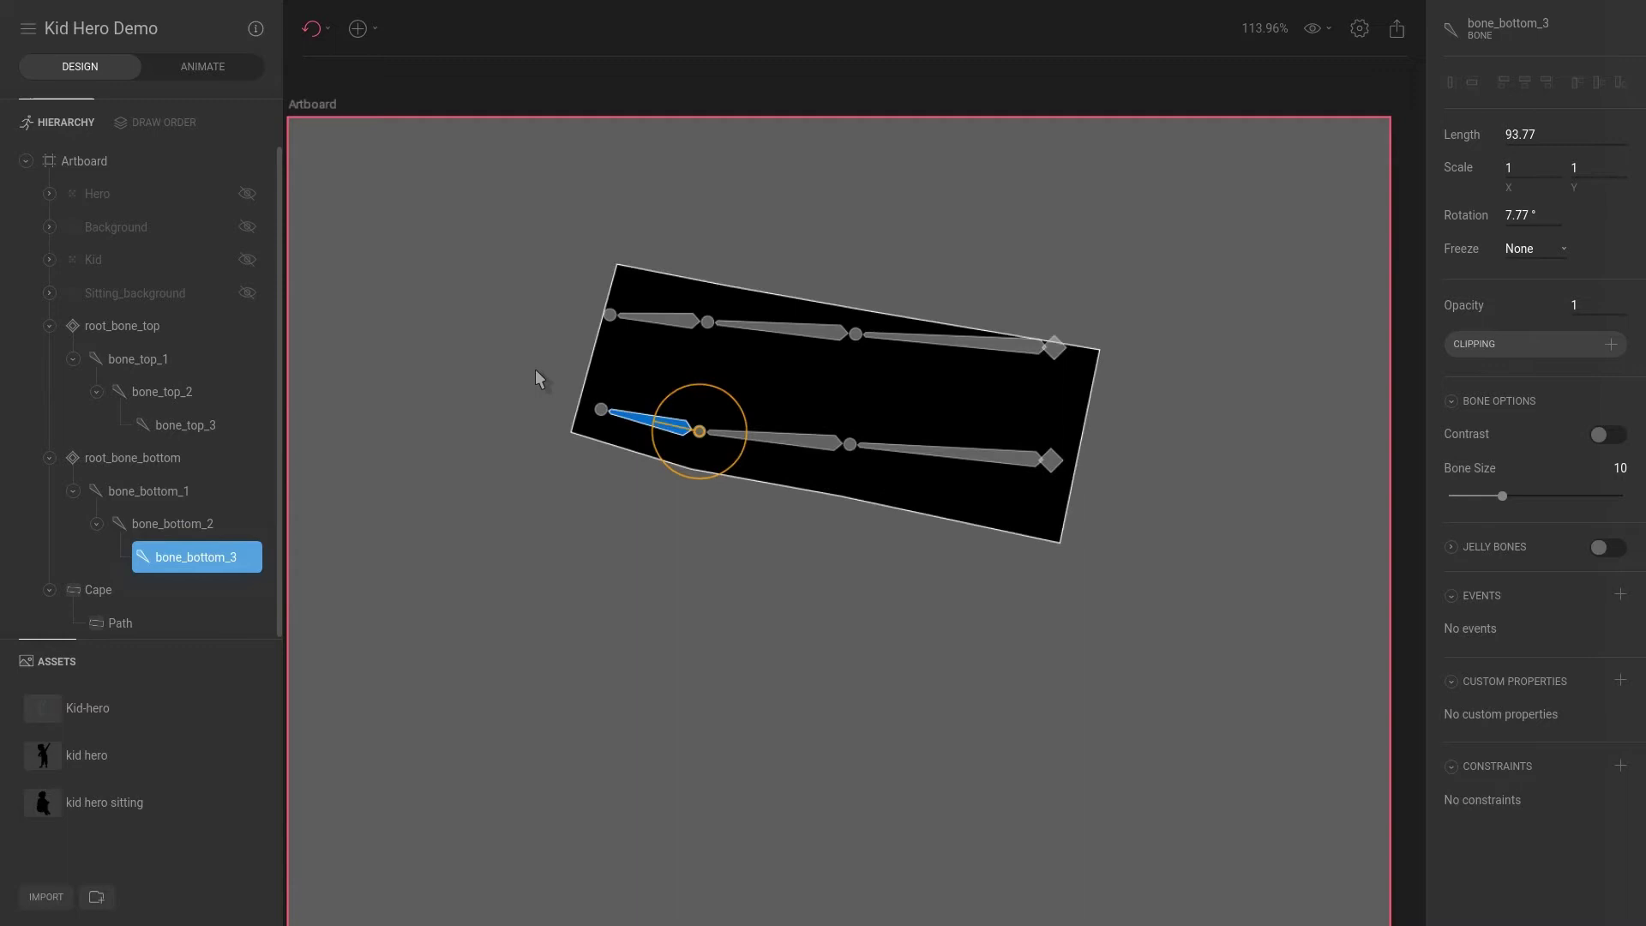
key("ctrl+z")
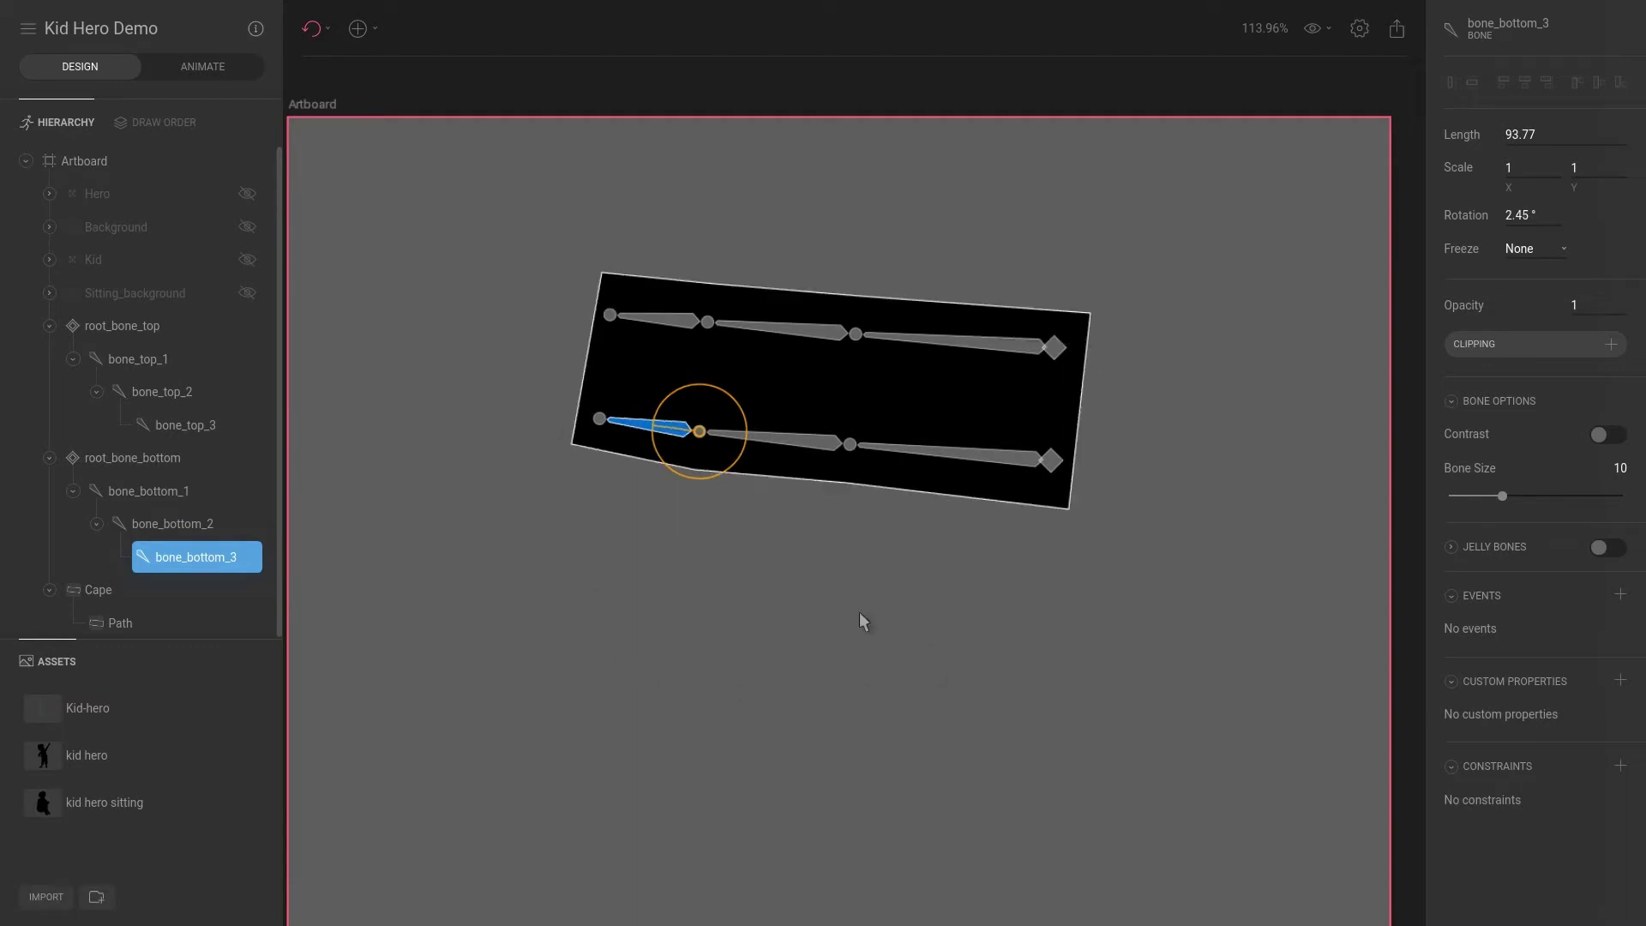
left_click(860, 615)
Step: Select the Cape on the canvas and enter vertex editing on its eight points
left_click(812, 394)
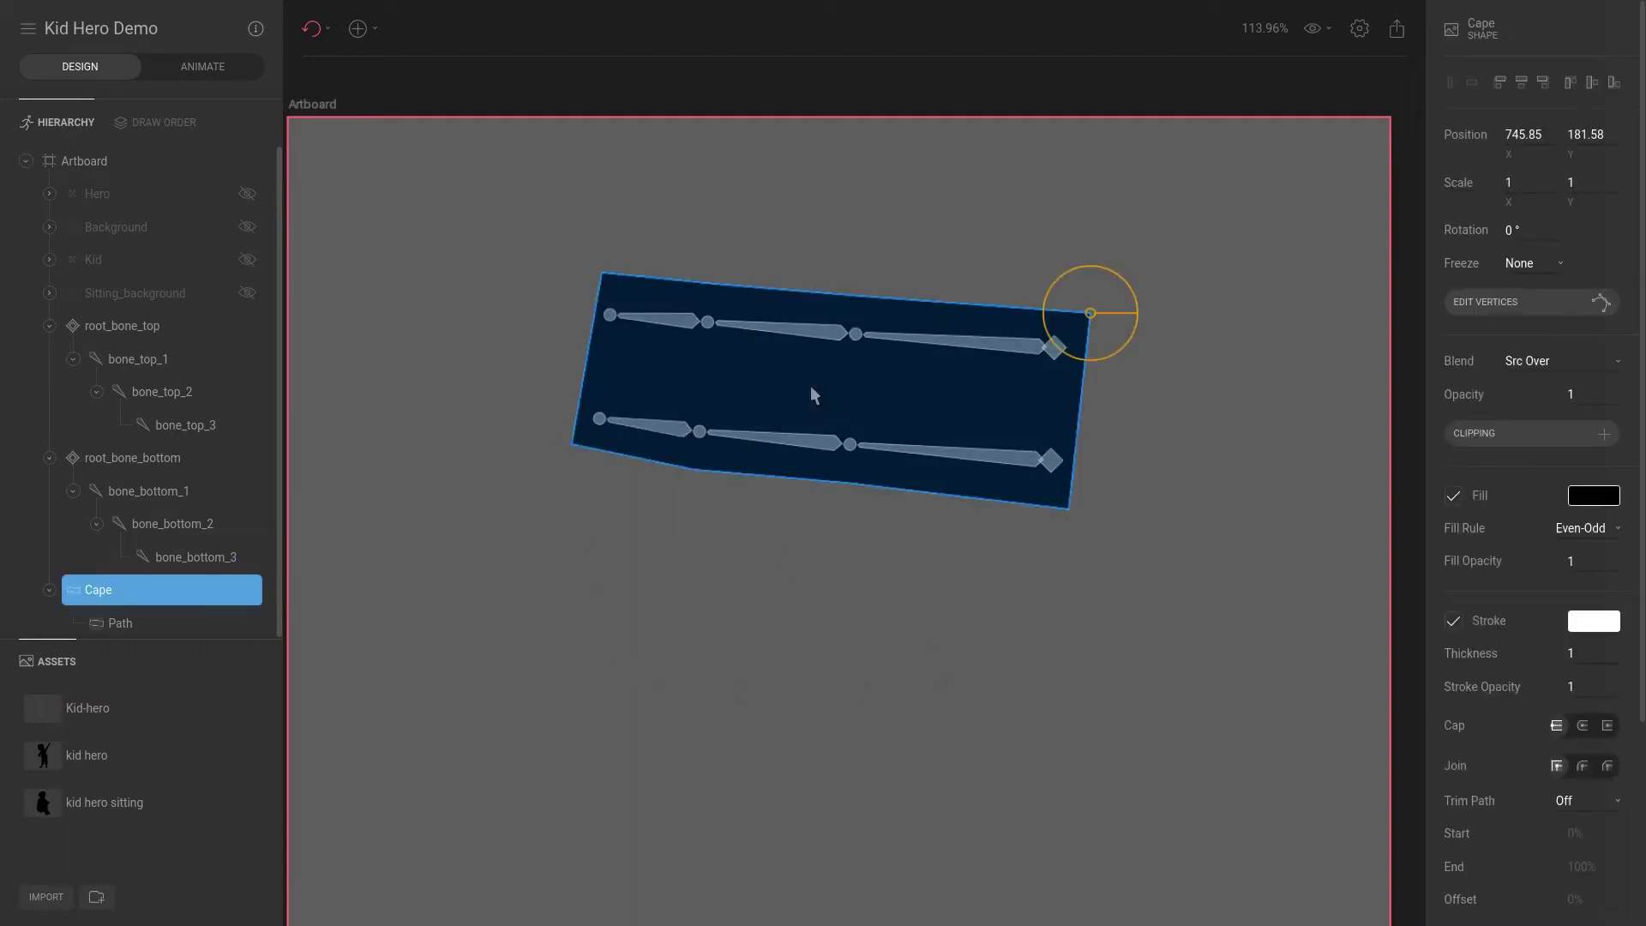
double_click(811, 386)
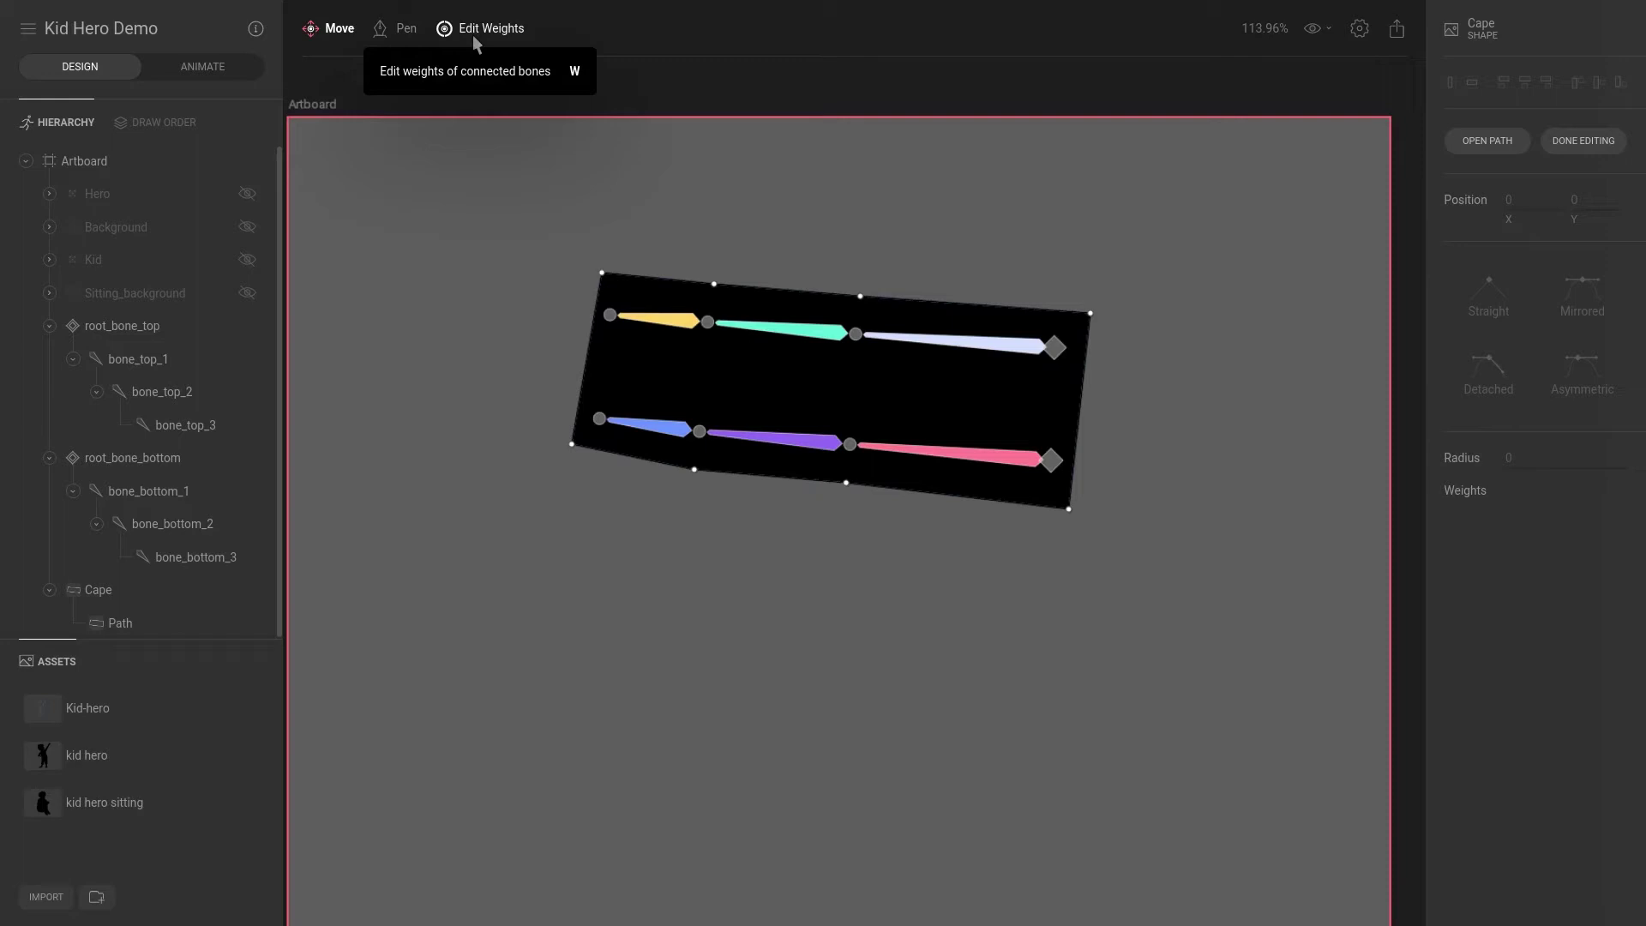
Step: Open weight editing on all eight Cape vertices and select the right-hand corner vertices
left_click(473, 36)
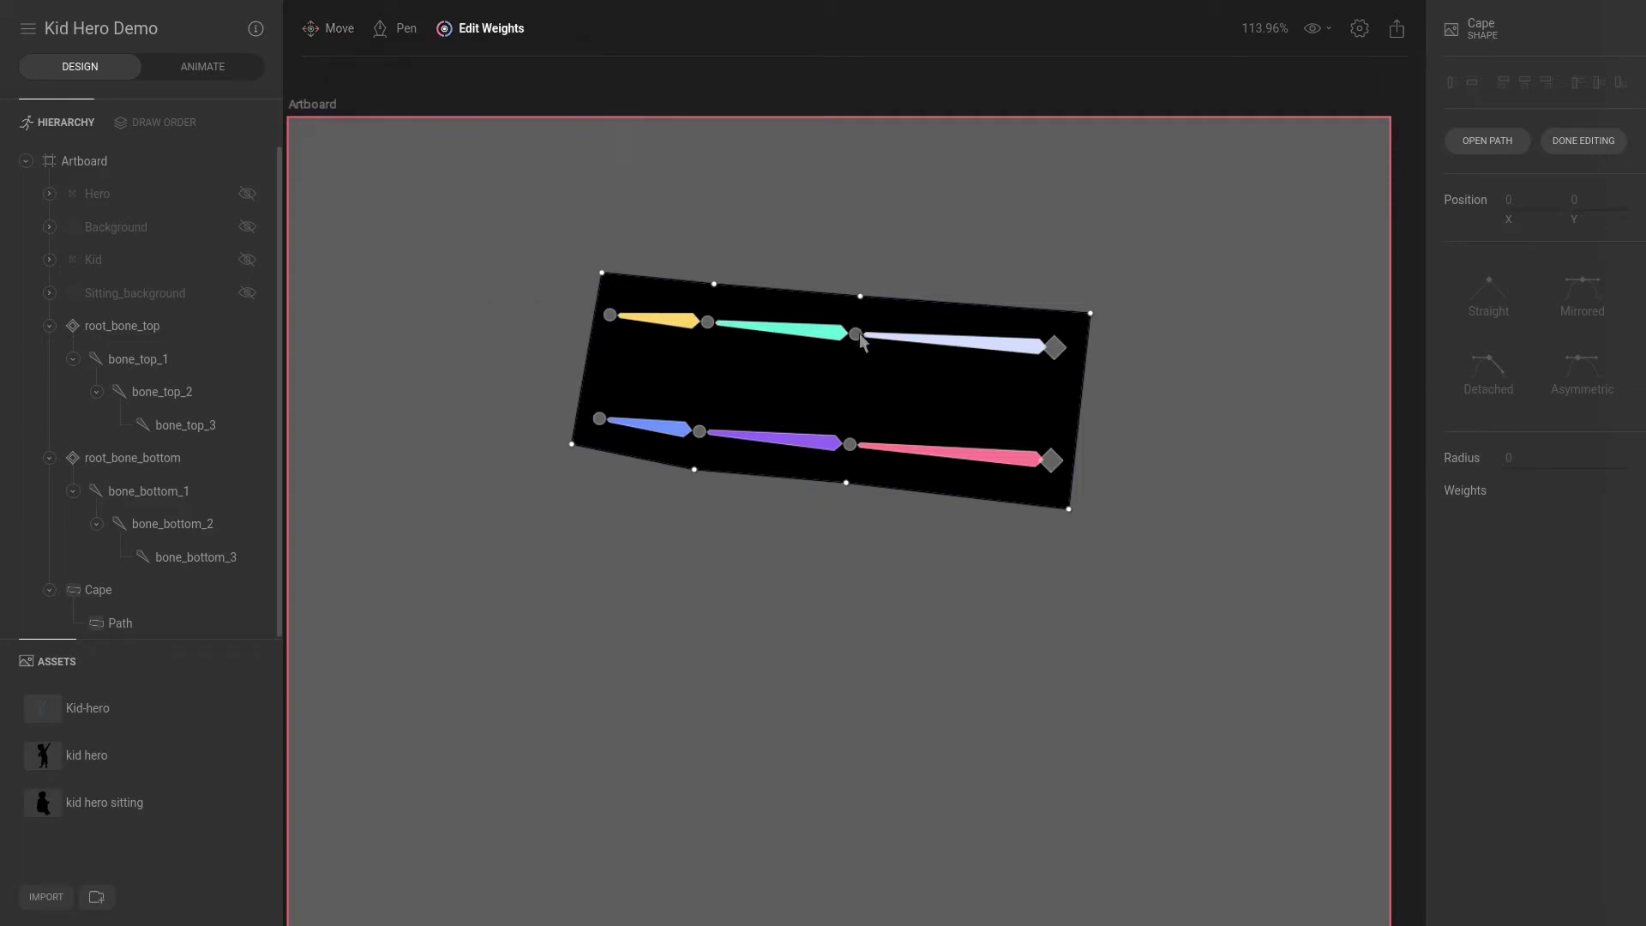
key("ctrl+a")
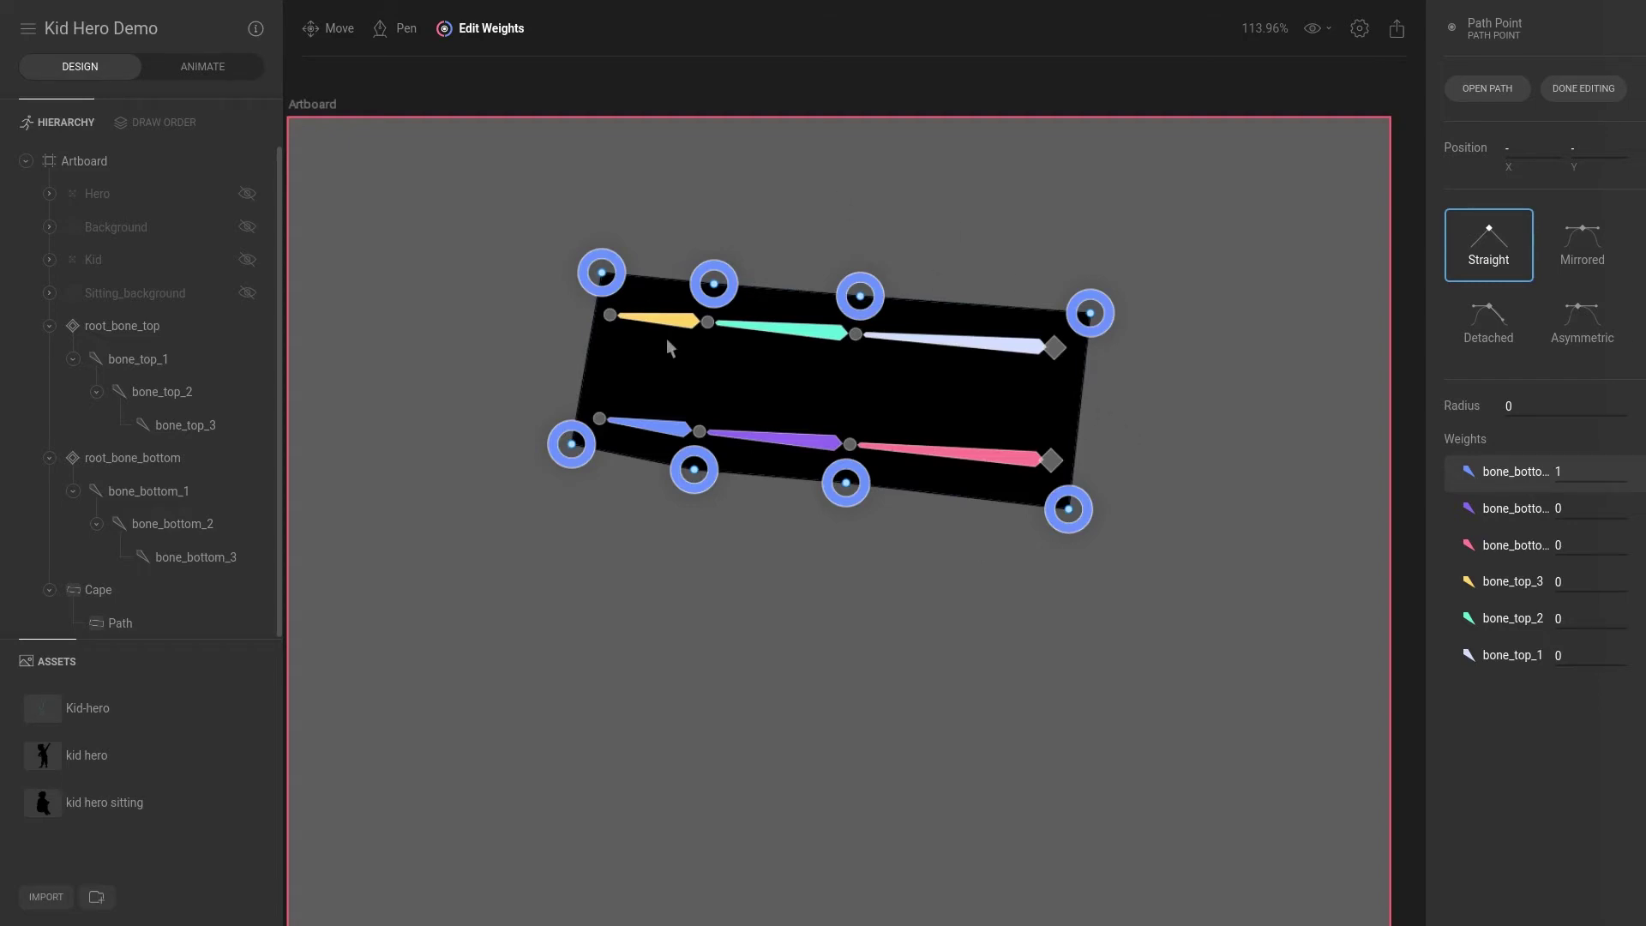
key("v")
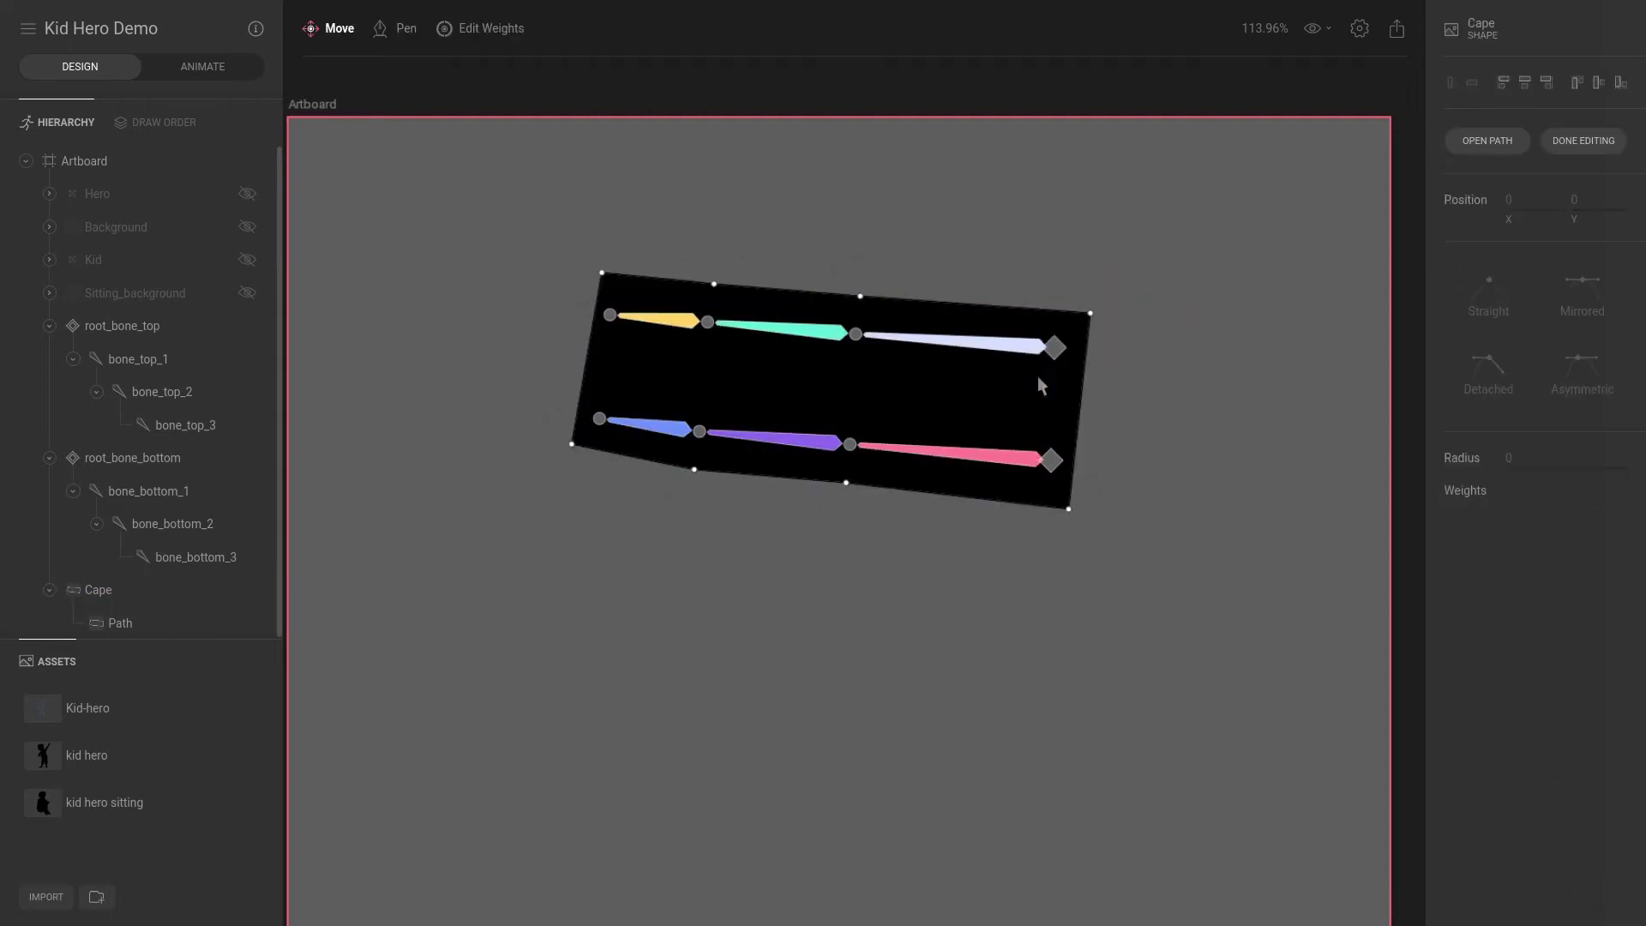
left_click(1089, 313)
left_click(1068, 509)
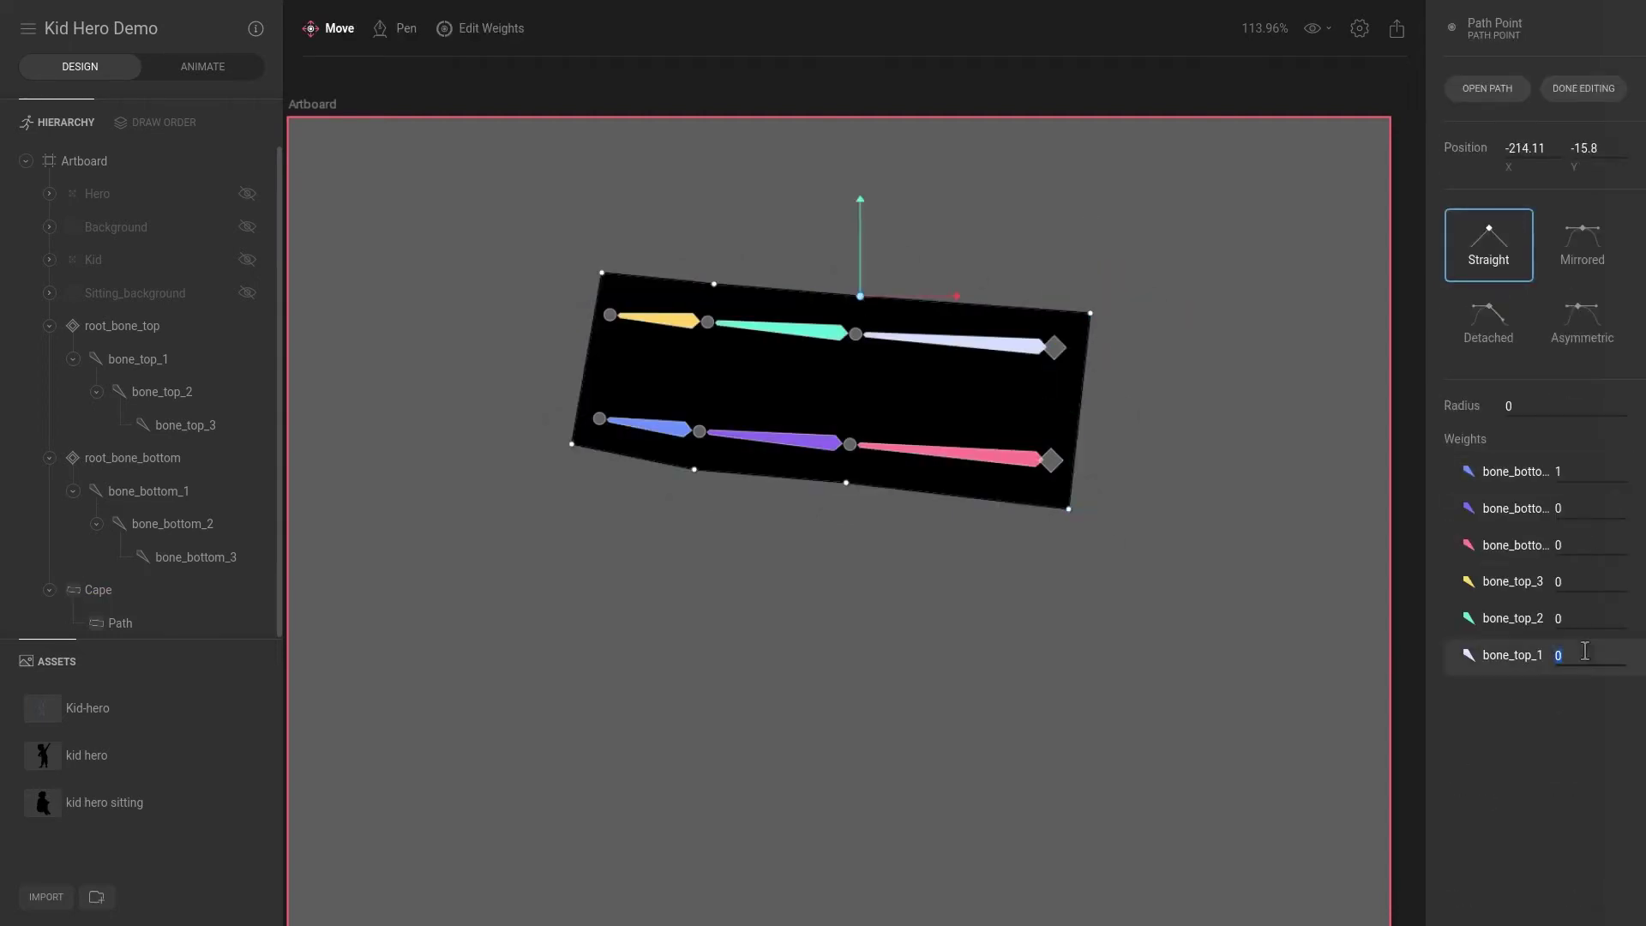
Step: Enter weight 1, then 0.5 for bone_top_2, bone_bottom_2 and bone_top_3 on the middle vertices
type("1")
left_click(1584, 618)
type(".5")
left_click(846, 483)
left_click(1608, 508)
type(".5")
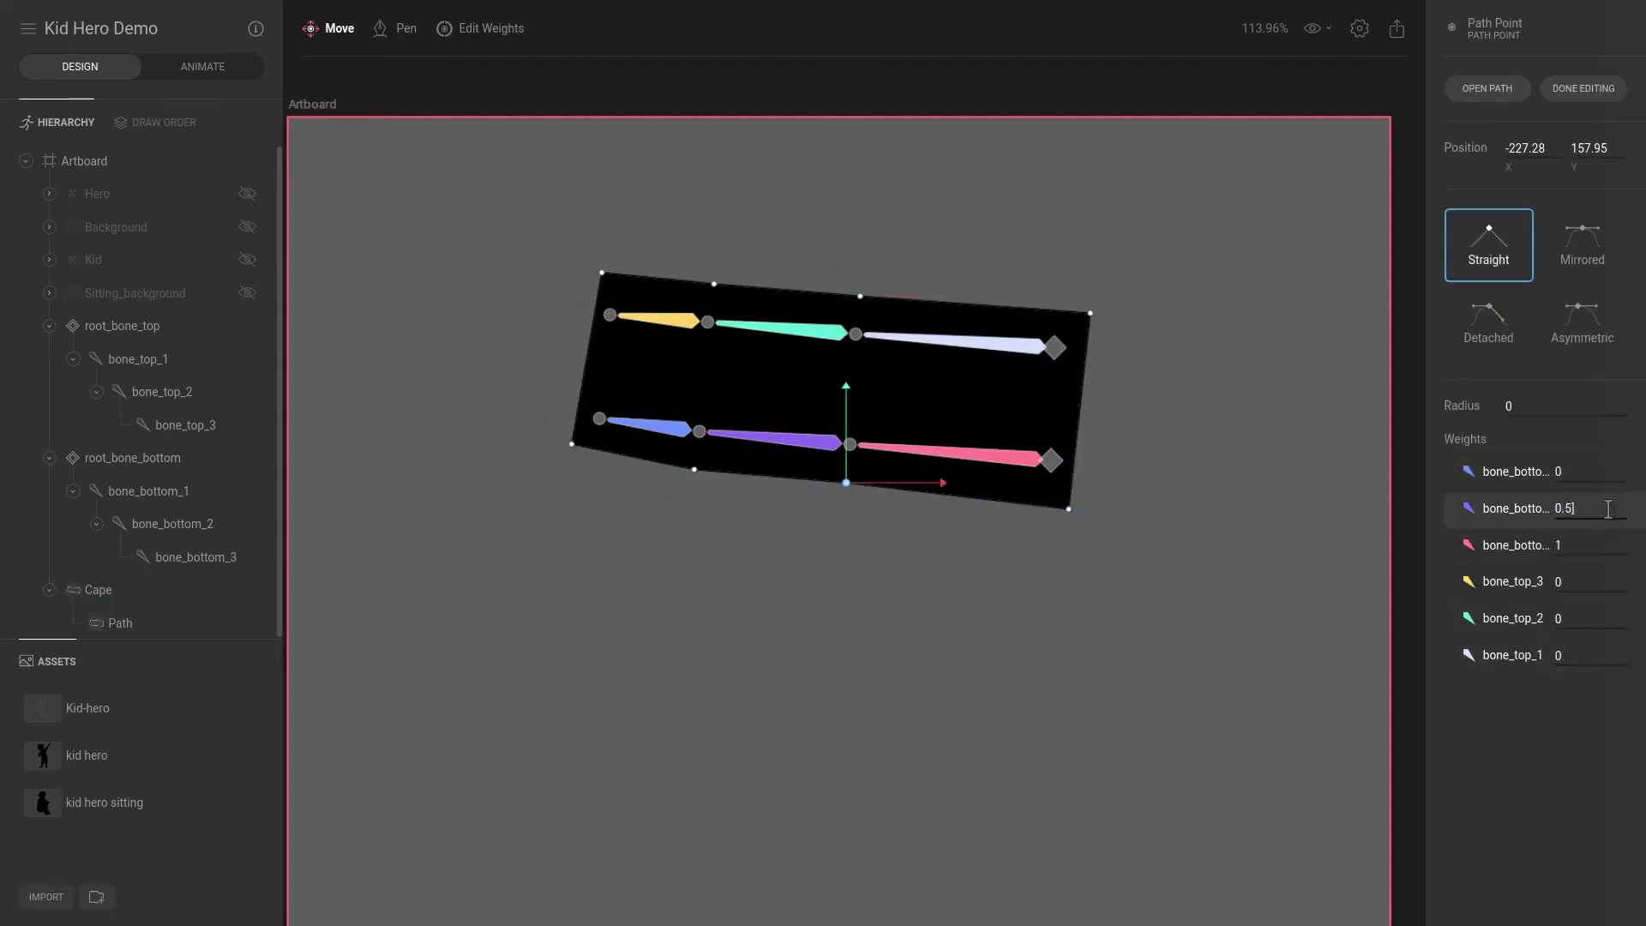
left_click(714, 283)
left_click(1577, 581)
type(".5")
Step: Weight the left middle vertices 0.5 to bone_bottom_2 and bone_top_3, then deselect
left_click(694, 469)
left_click(1578, 508)
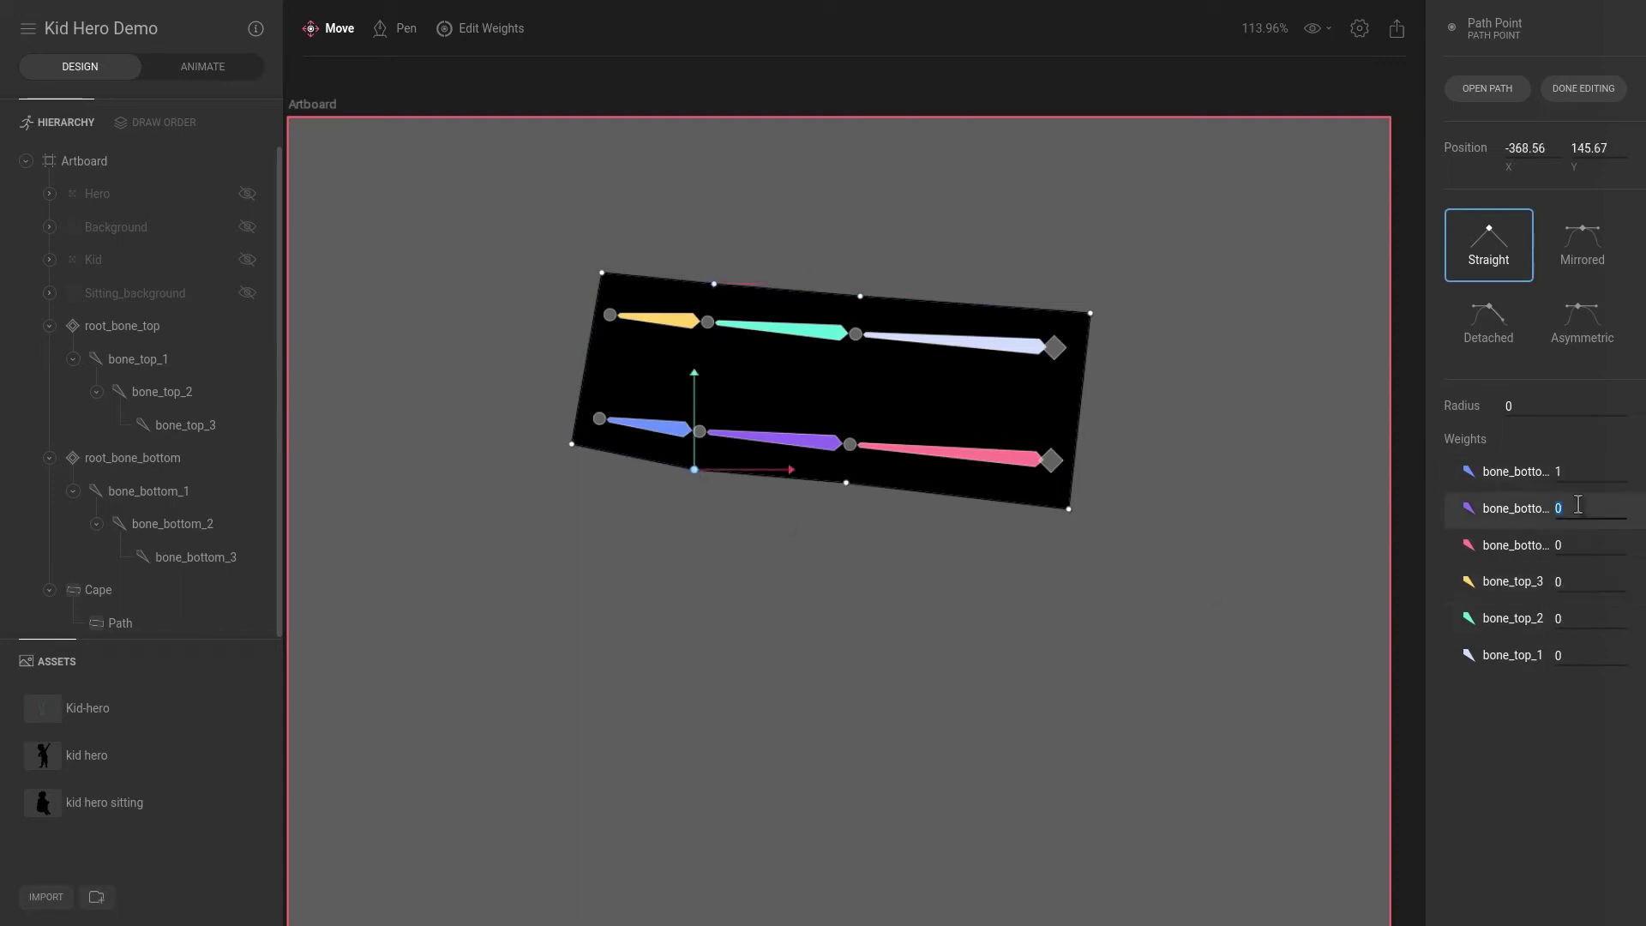
type(".5")
left_click(714, 282)
left_click(602, 272)
left_click(1584, 581)
type(".5")
left_click(1150, 579)
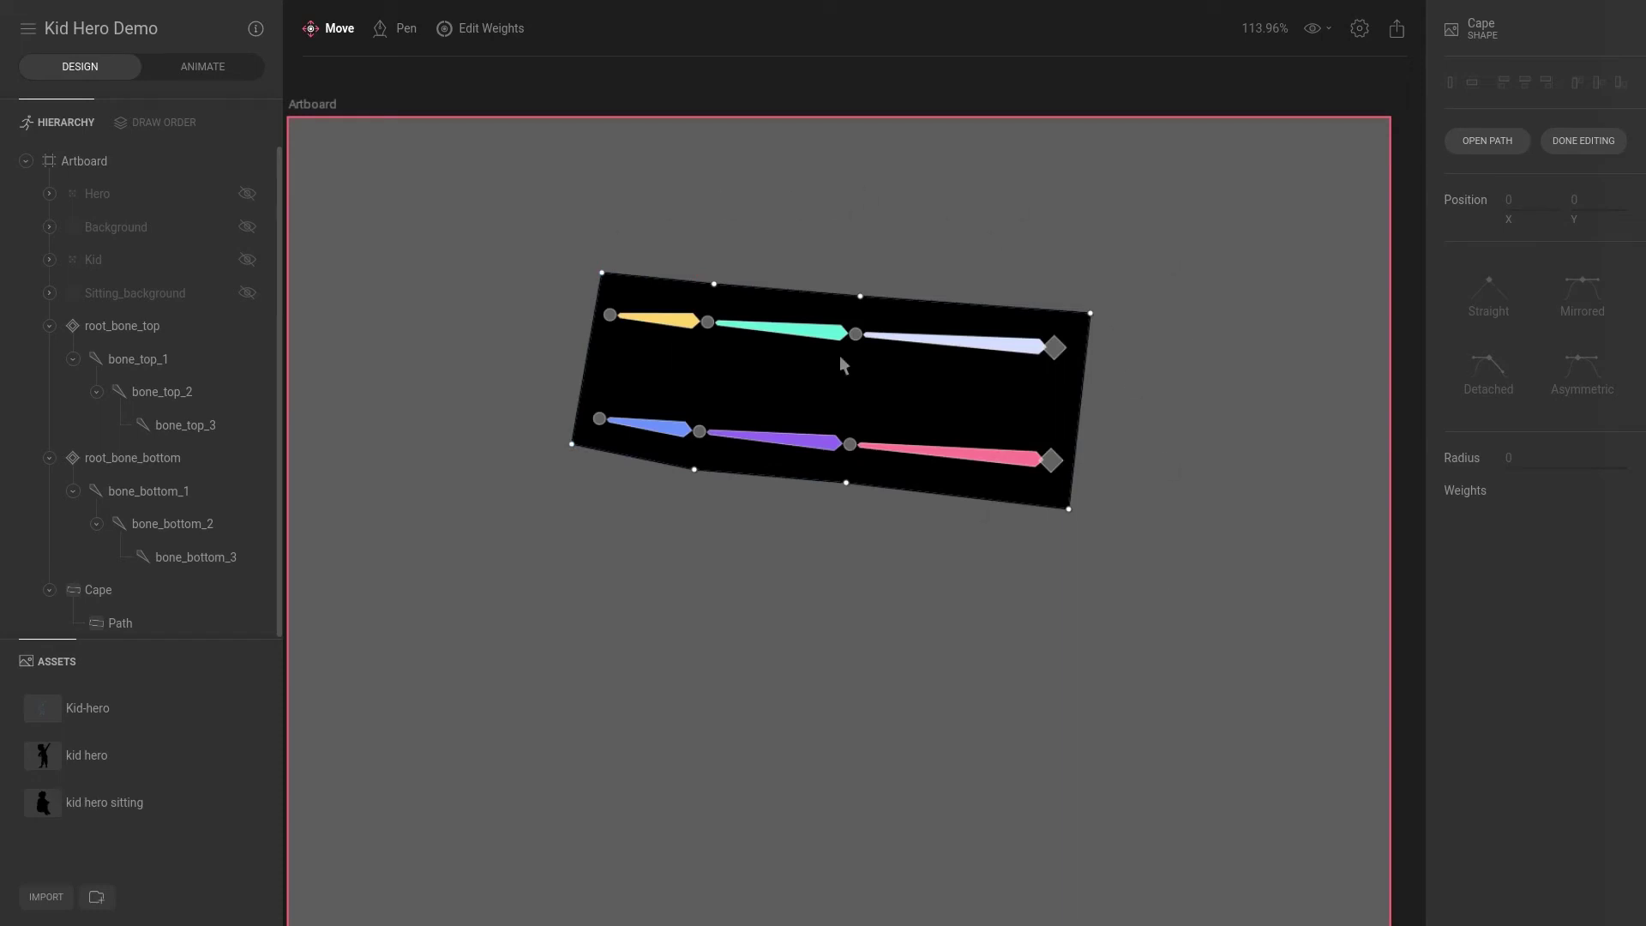
Step: Select all Cape vertices and display their bone weight colours
key("ctrl+a")
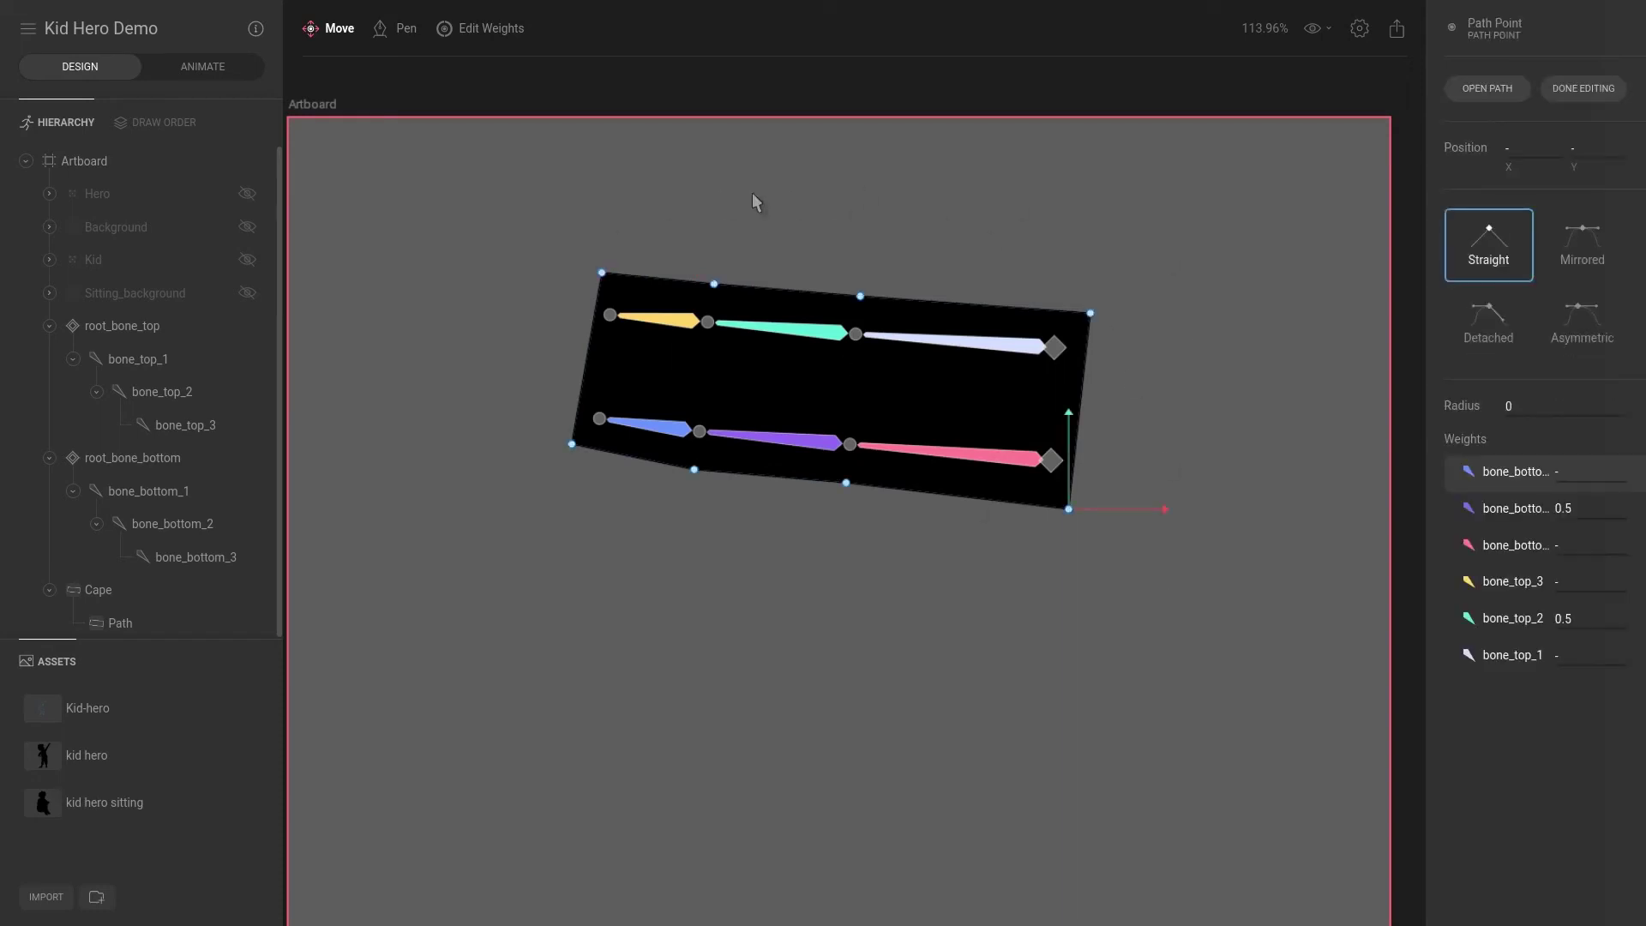
key("w")
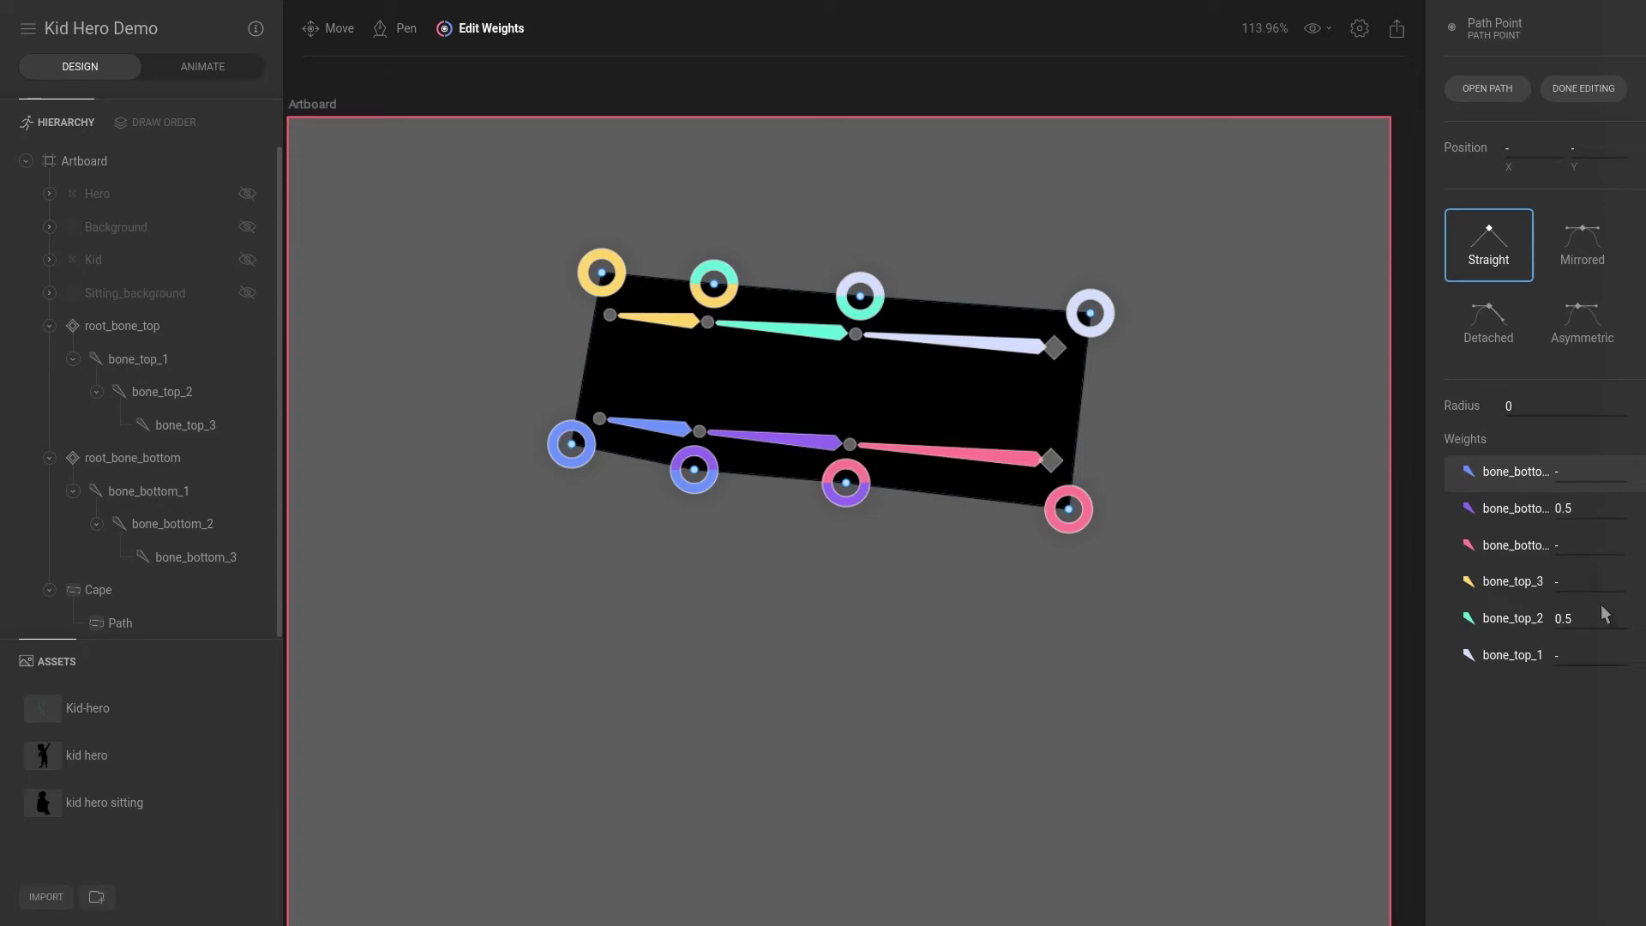
Step: Reopen the Cape's vertices, try 0.1 on the top-middle vertex's bone_bottom_2 weight, then reset to 0
key("Escape")
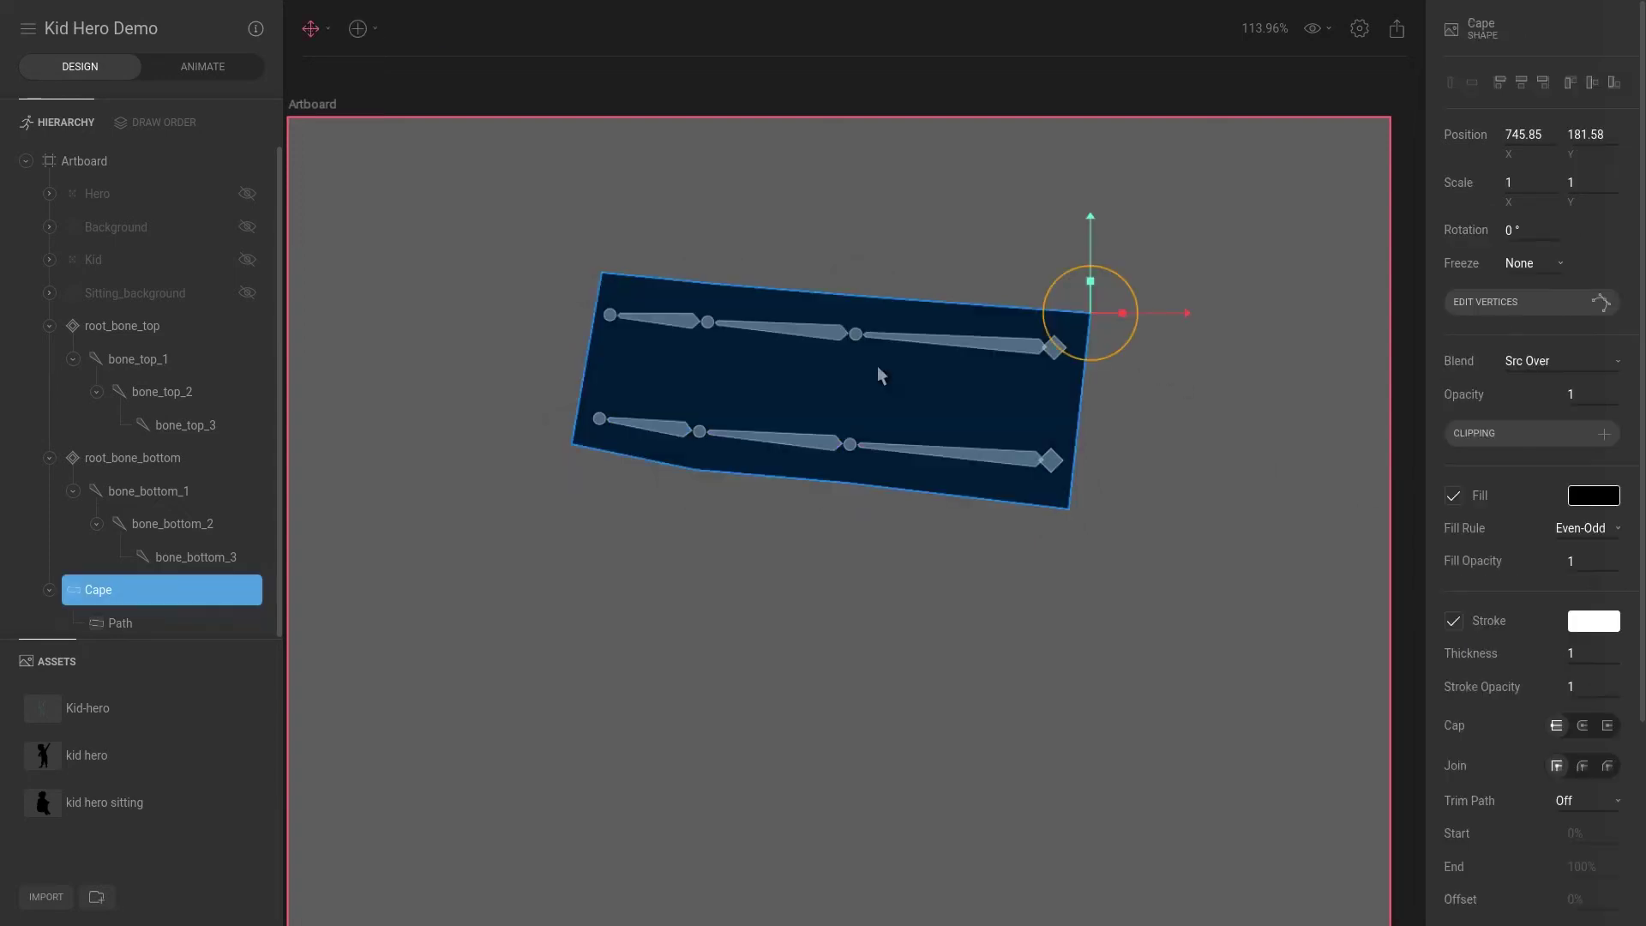
double_click(884, 310)
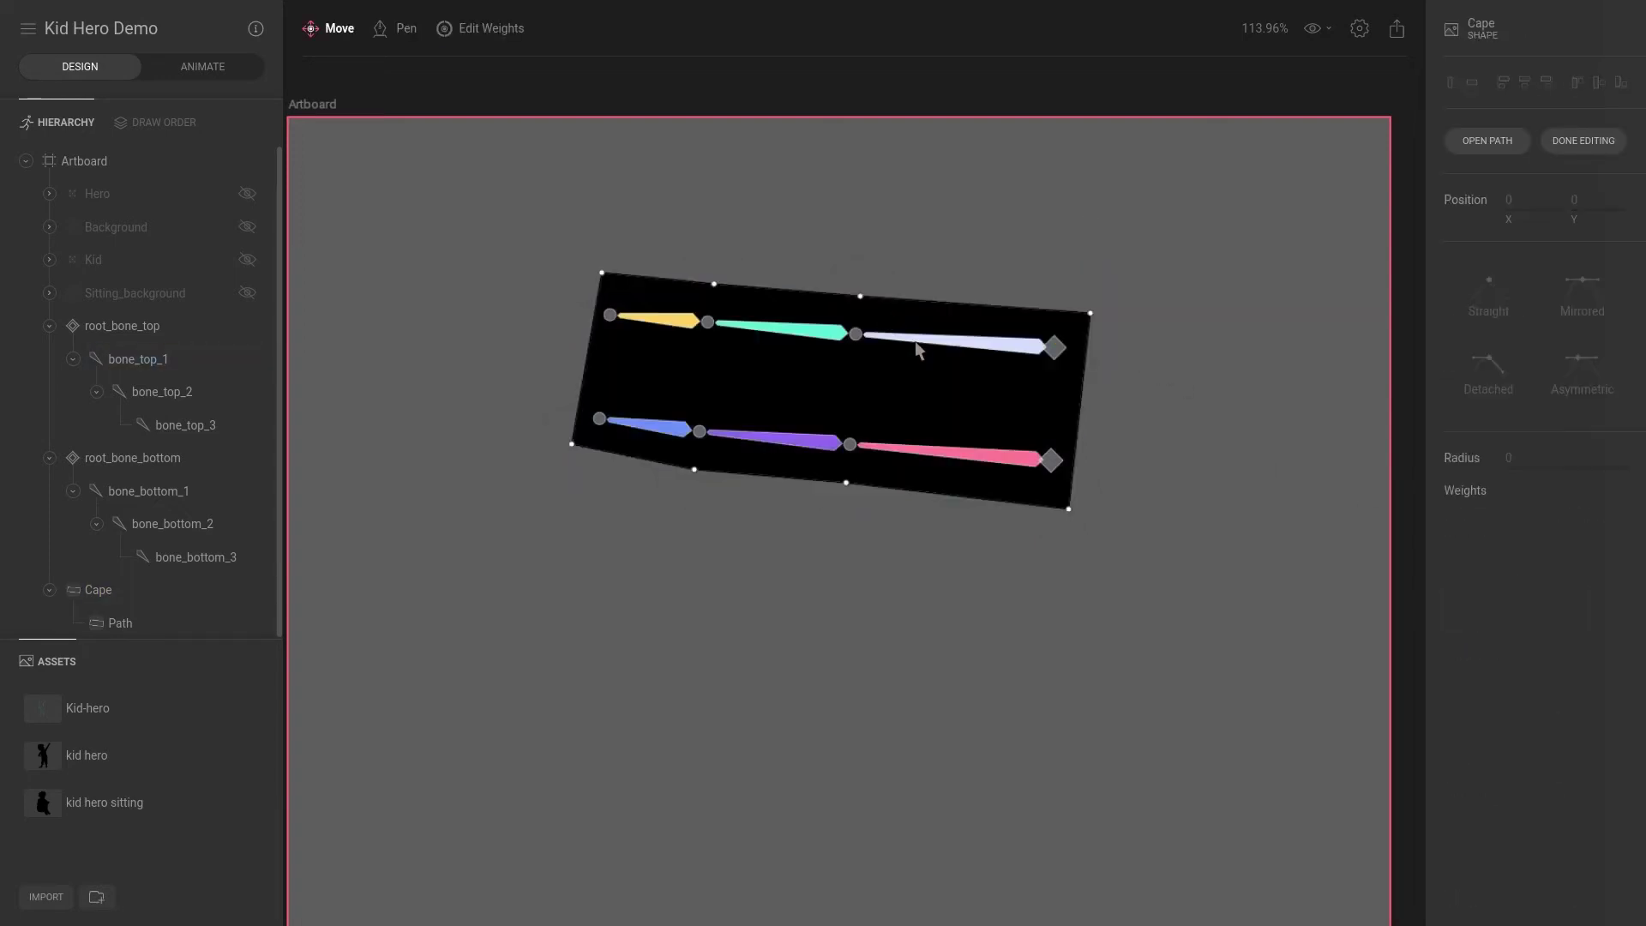
left_click(861, 297)
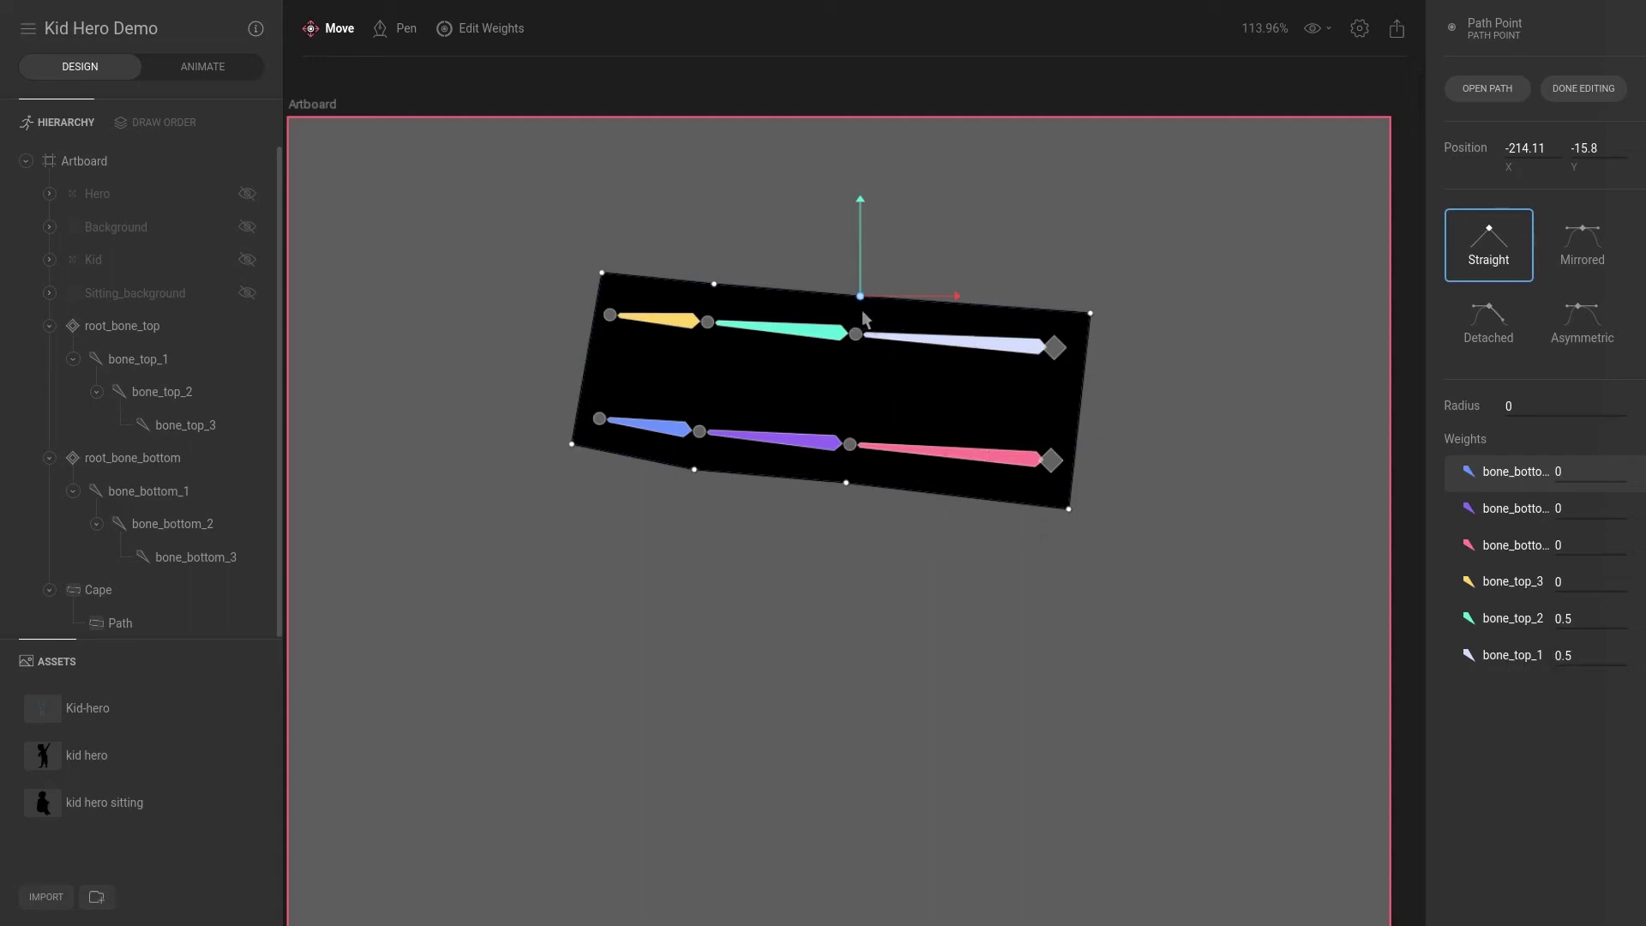
left_click(1602, 515)
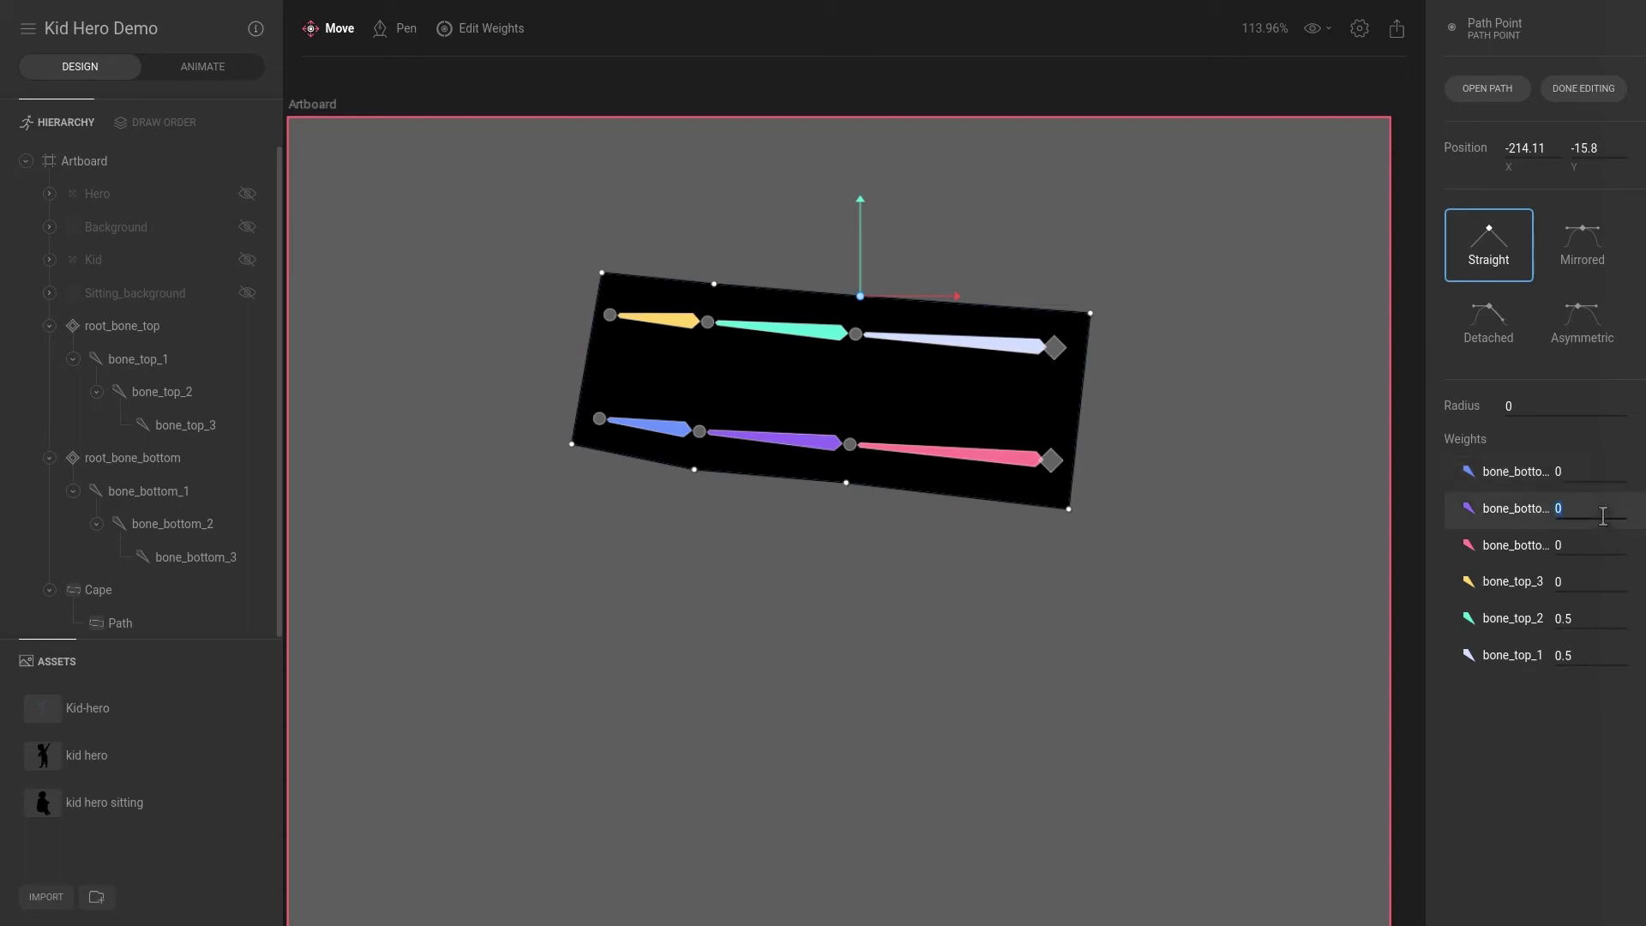
type("0.1")
key("Return")
left_click(1569, 508)
type("00000001")
key("Return")
key("ctrl+a")
Step: Show the weight colours on all selected vertices, then exit vertex editing
key("w")
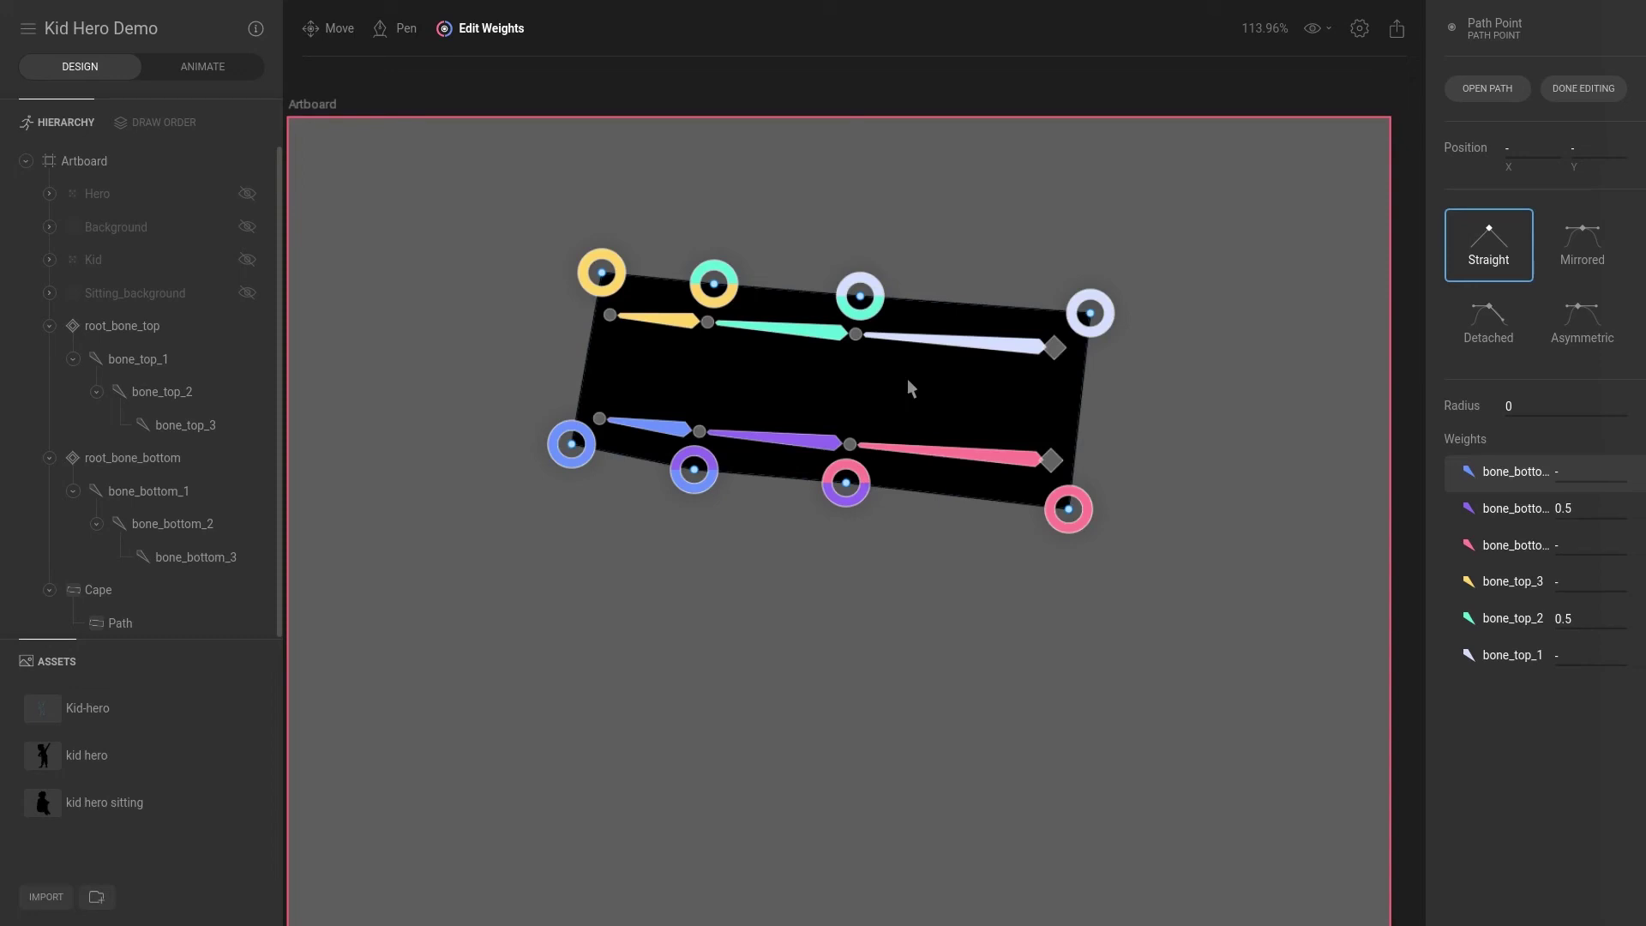
key("Escape")
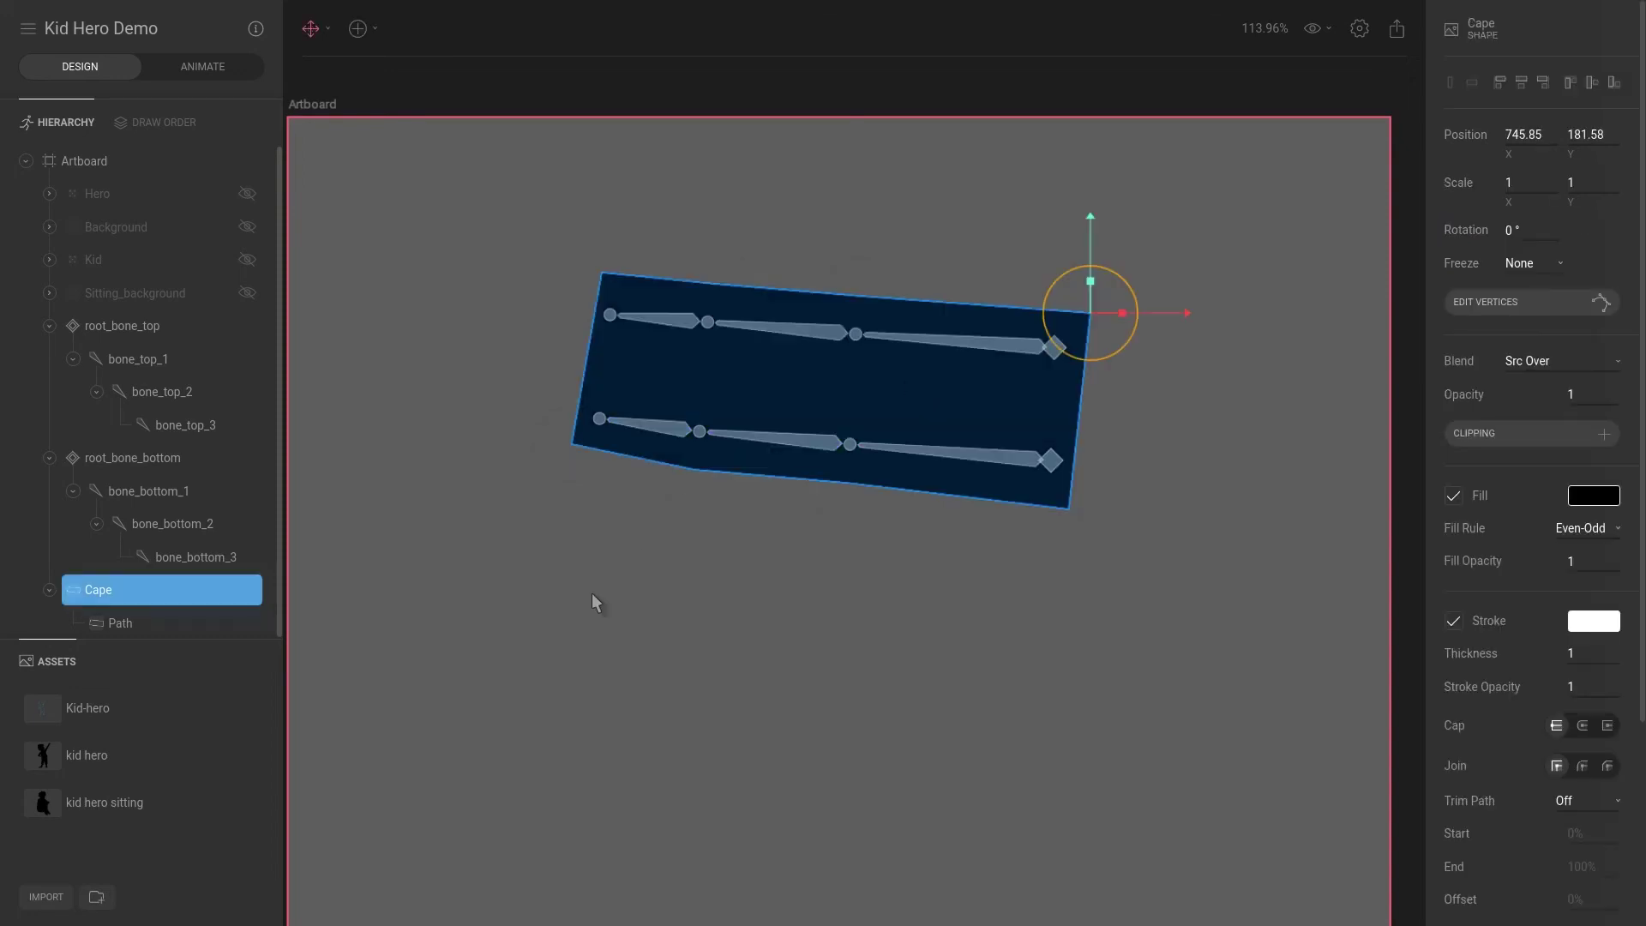
Step: Switch to Animate, rewind Wind to the start, and play it through before stopping
left_click(593, 595)
left_click(210, 72)
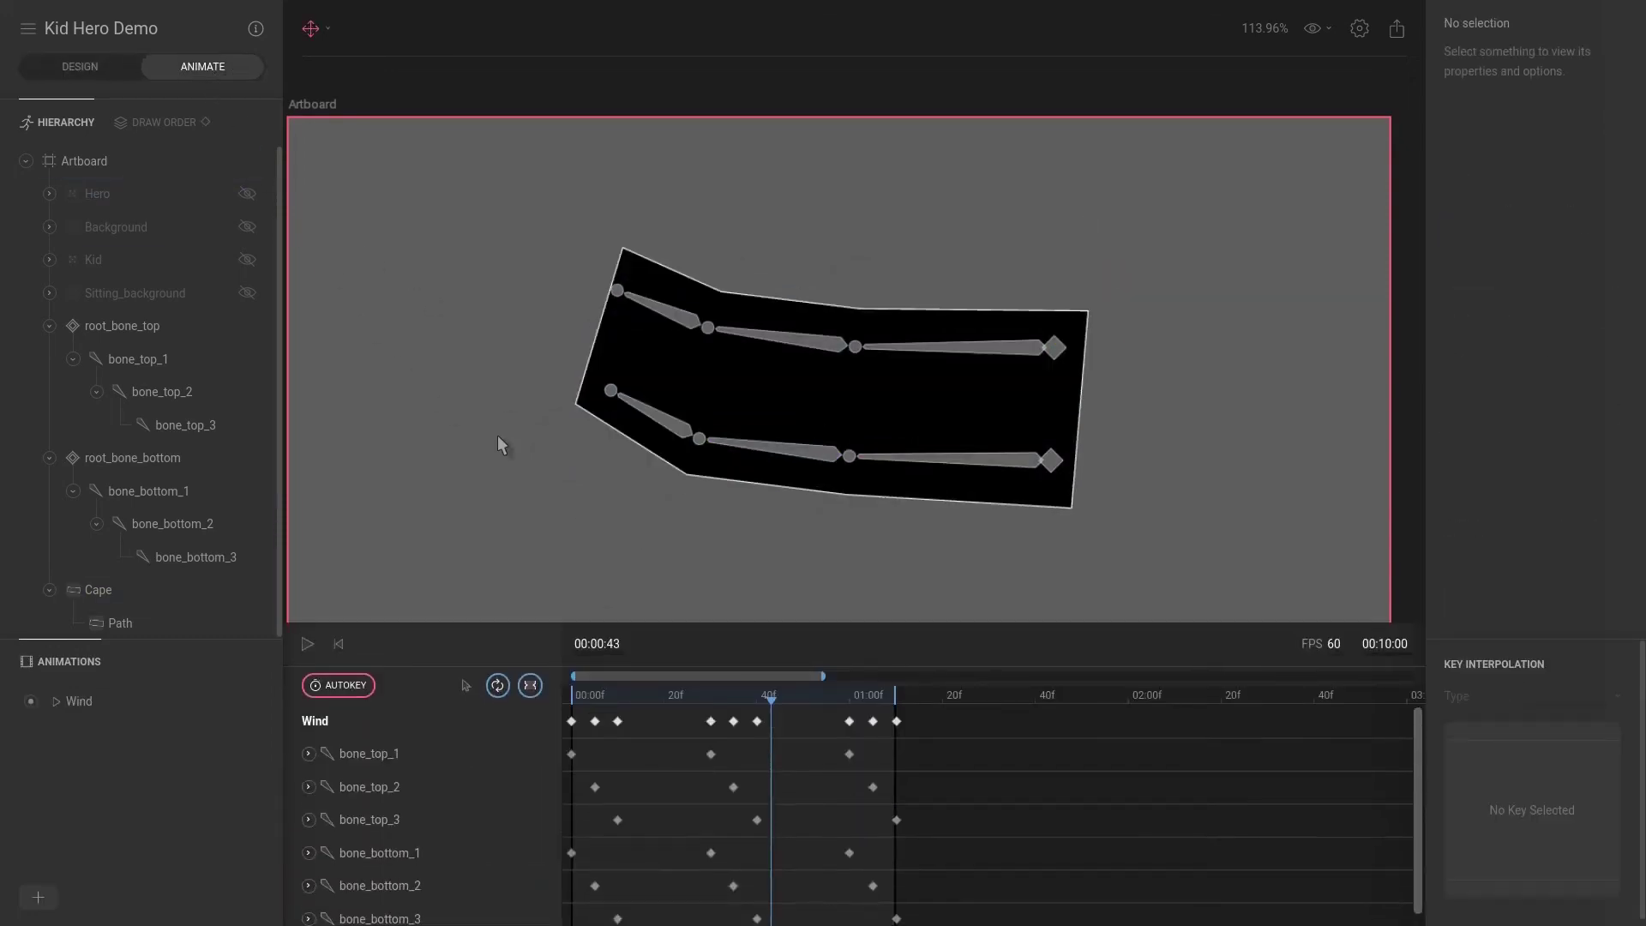
left_click_drag(768, 687, 573, 679)
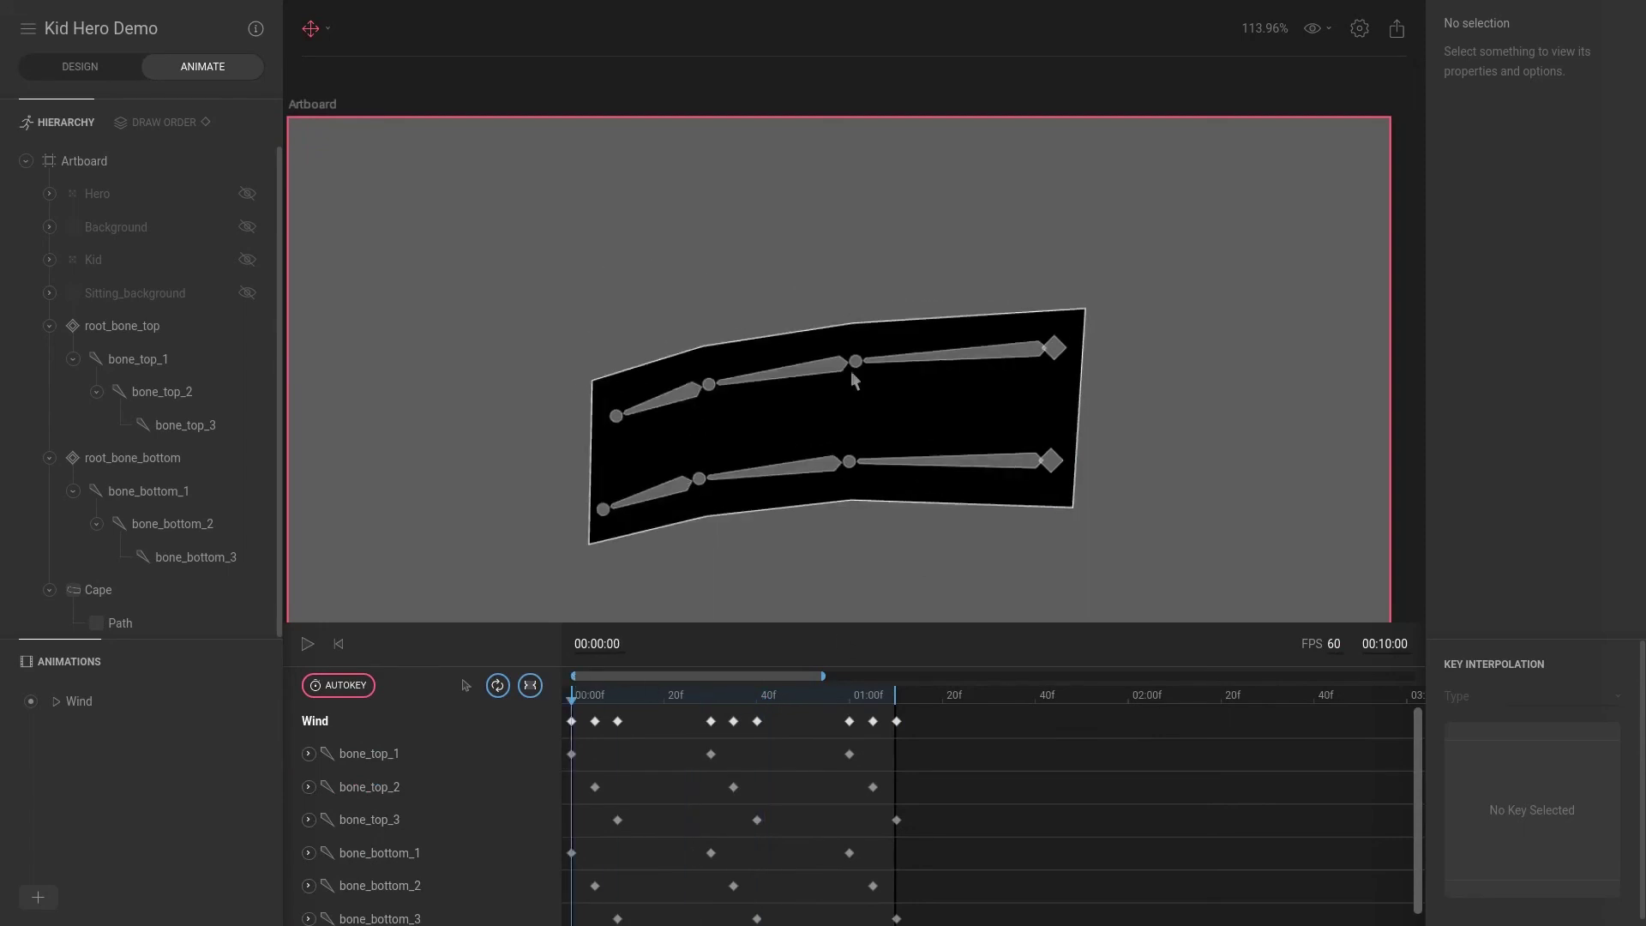
key("space")
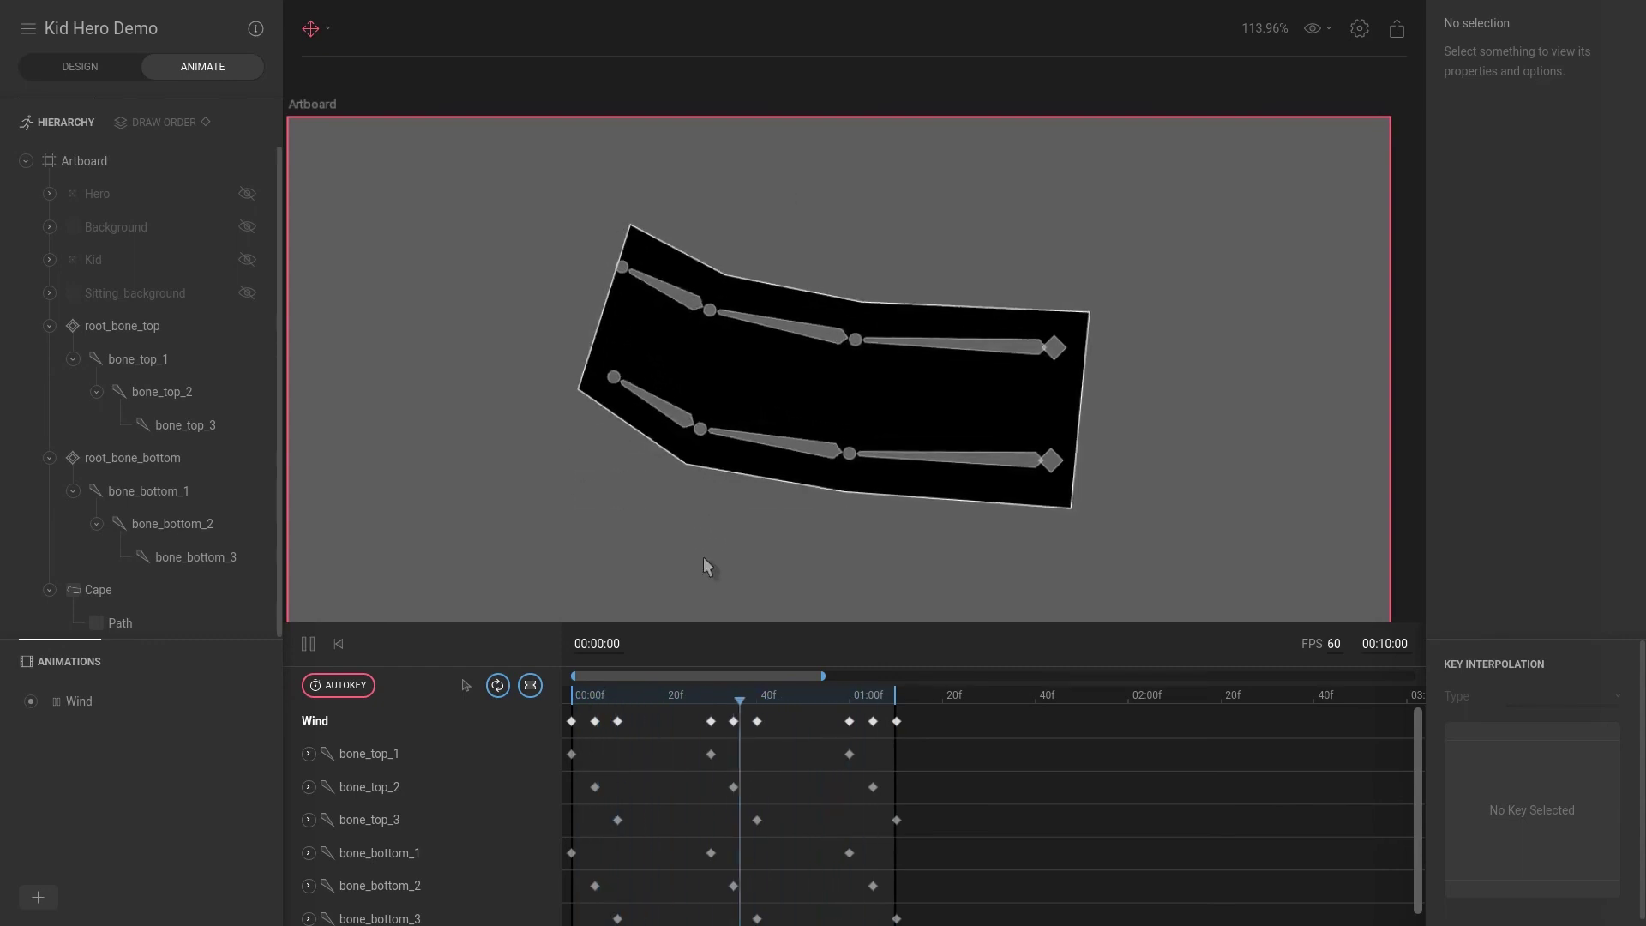
key("space")
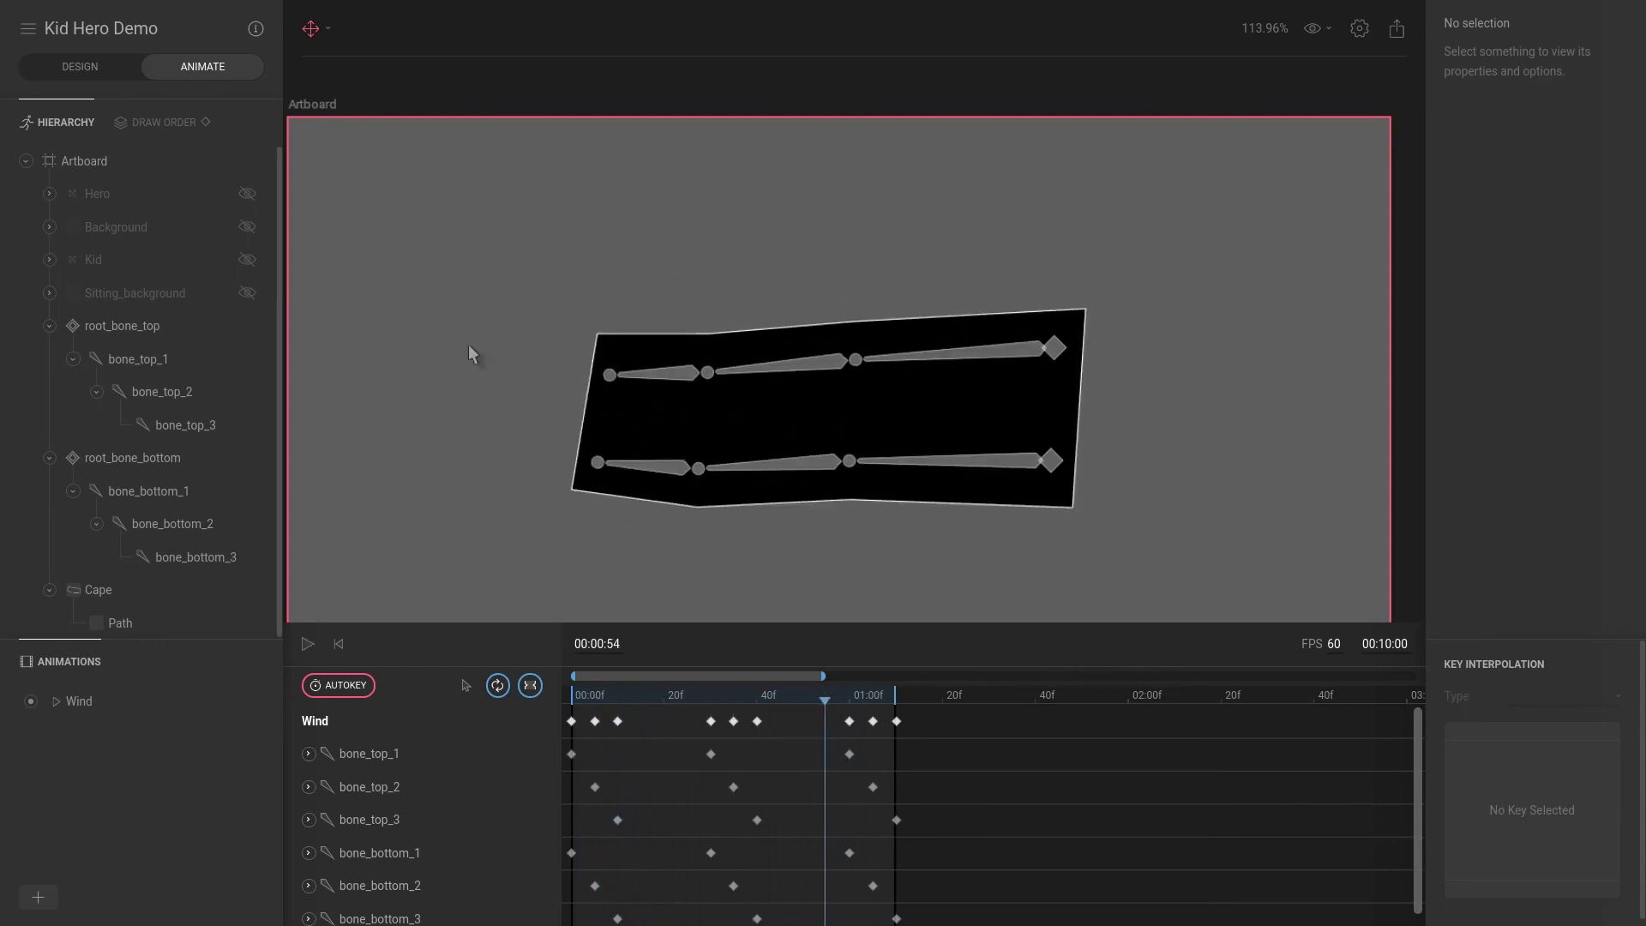
Step: In Design mode, set all eight Cape vertices to Detached, then exit vertex editing and deselect
left_click(80, 75)
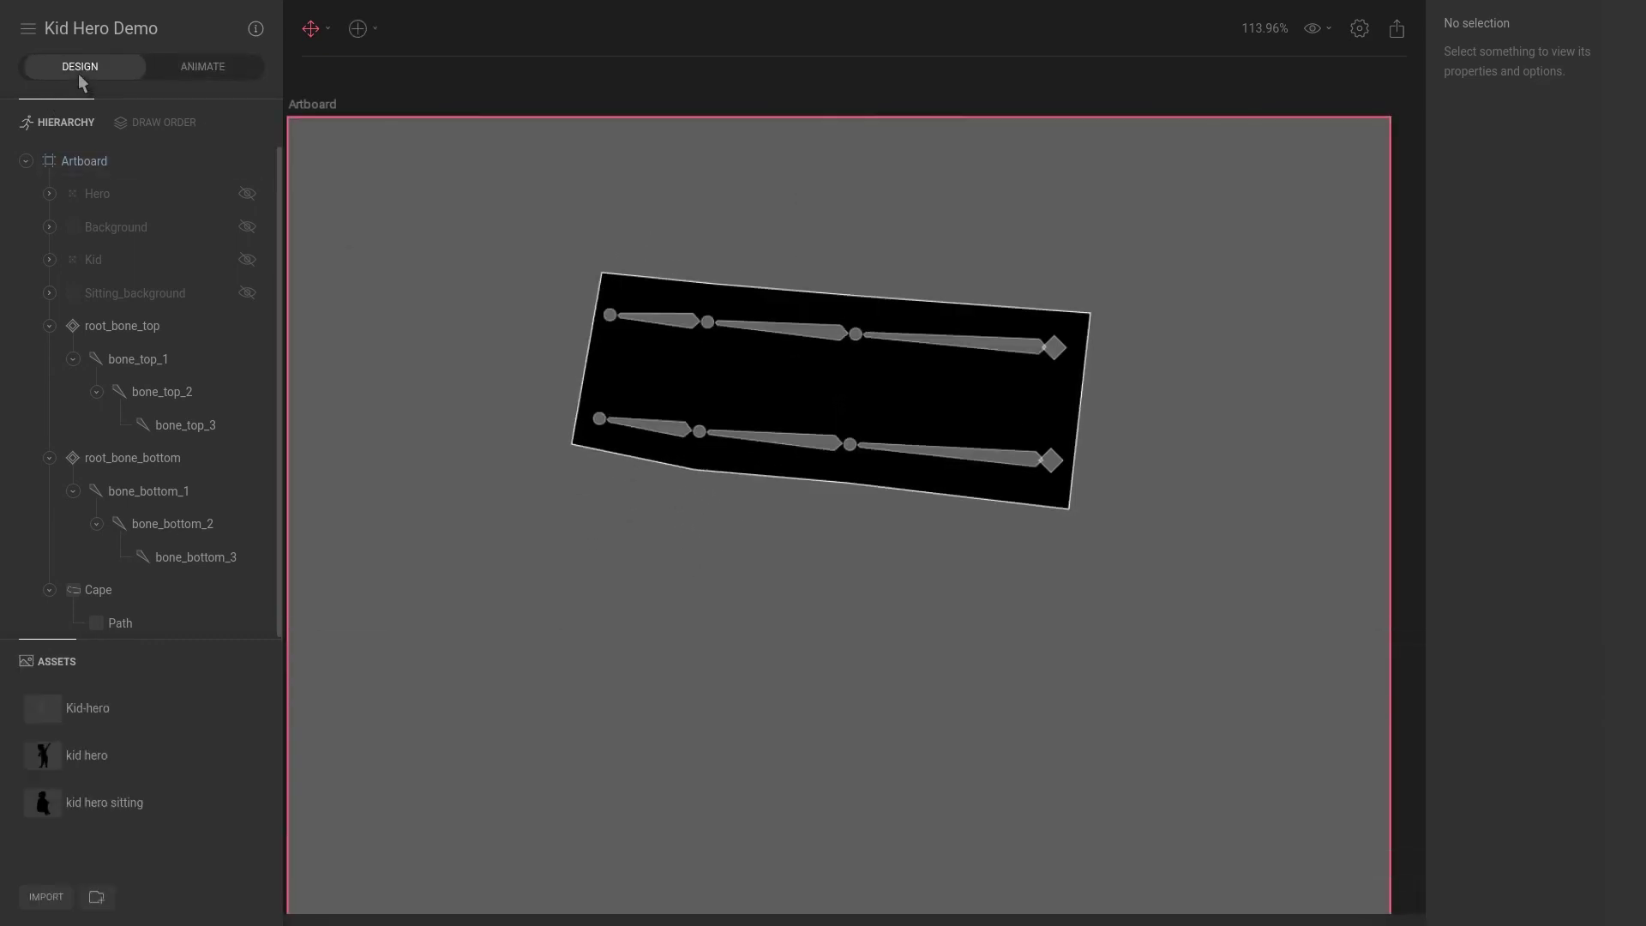
left_click(962, 403)
double_click(962, 403)
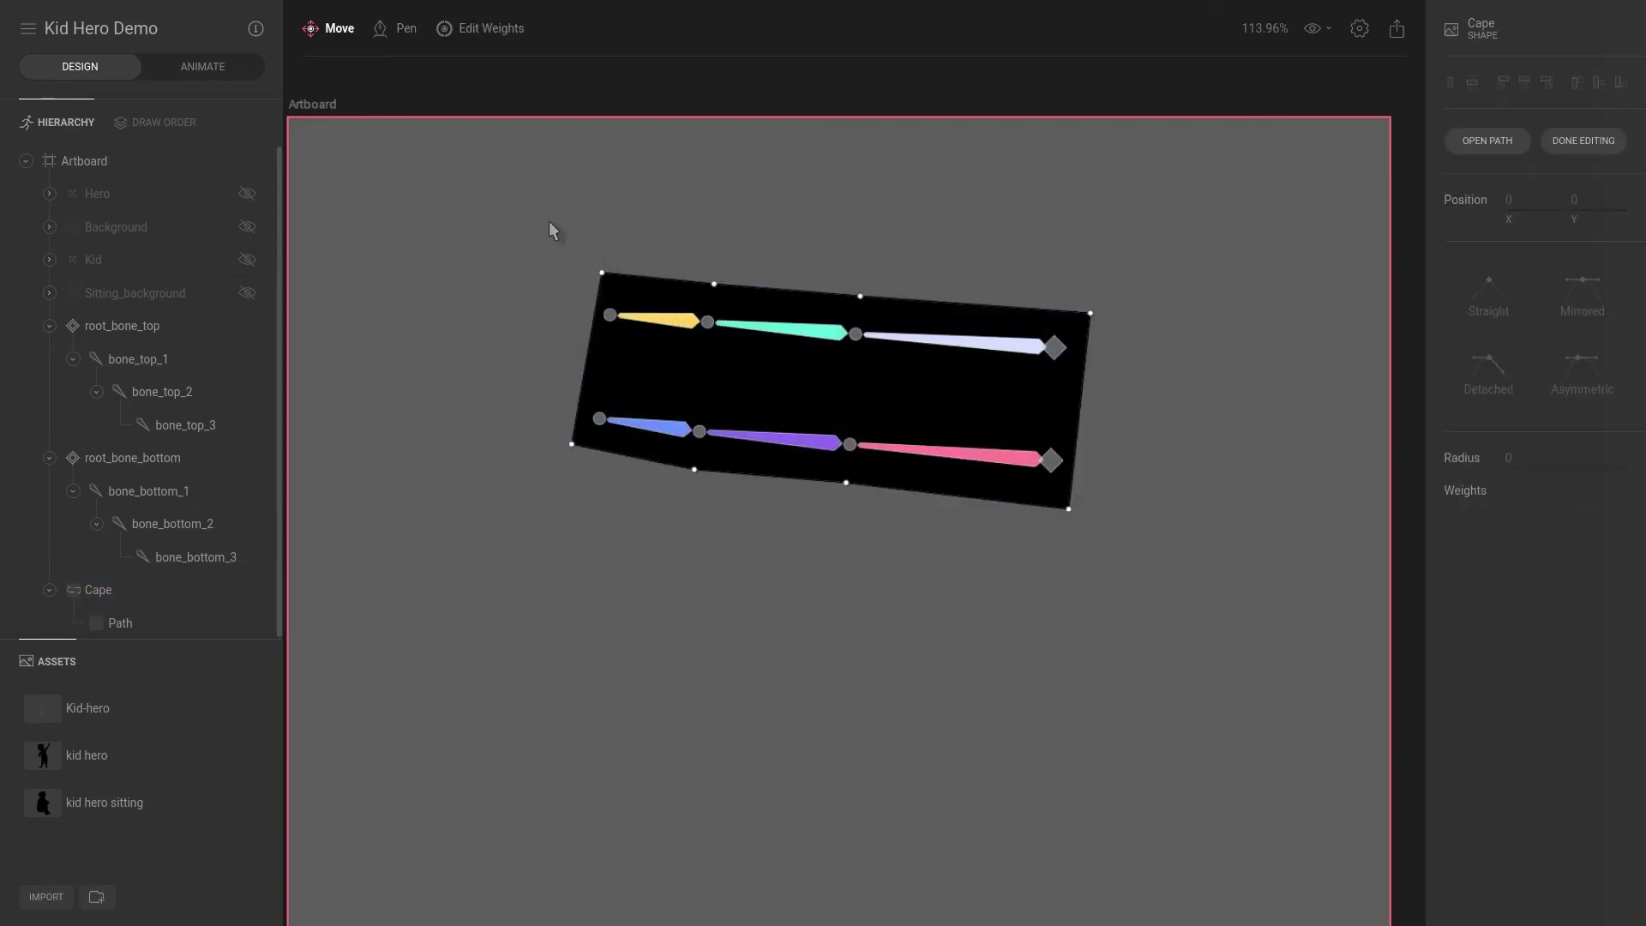
left_click_drag(528, 203, 1352, 624)
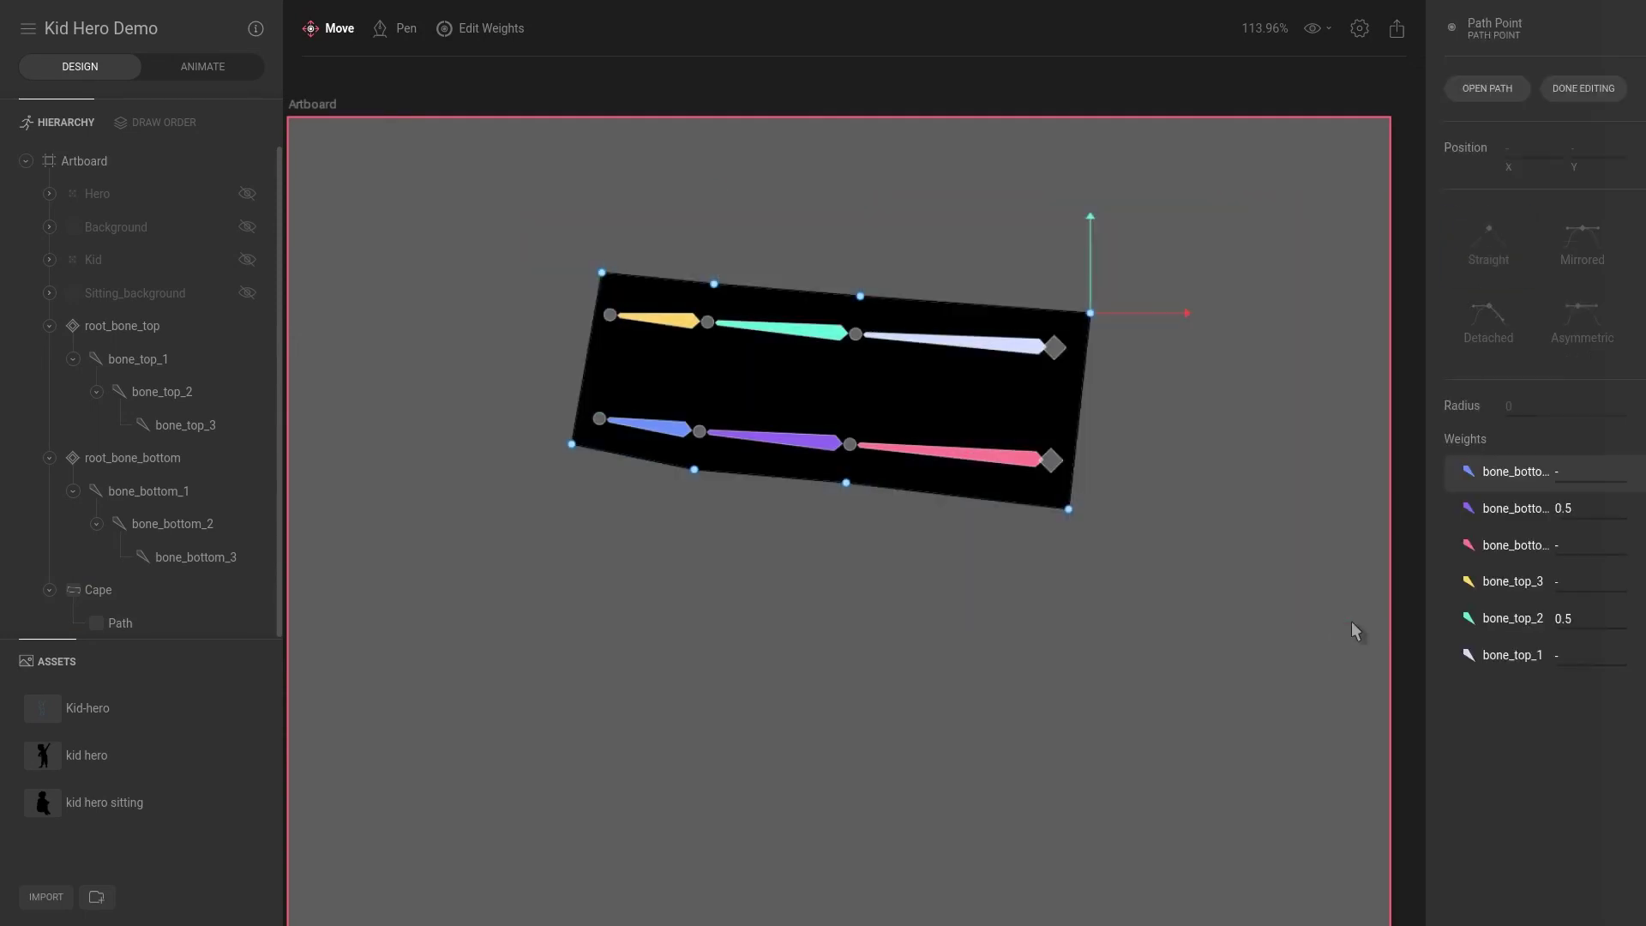
left_click(1488, 324)
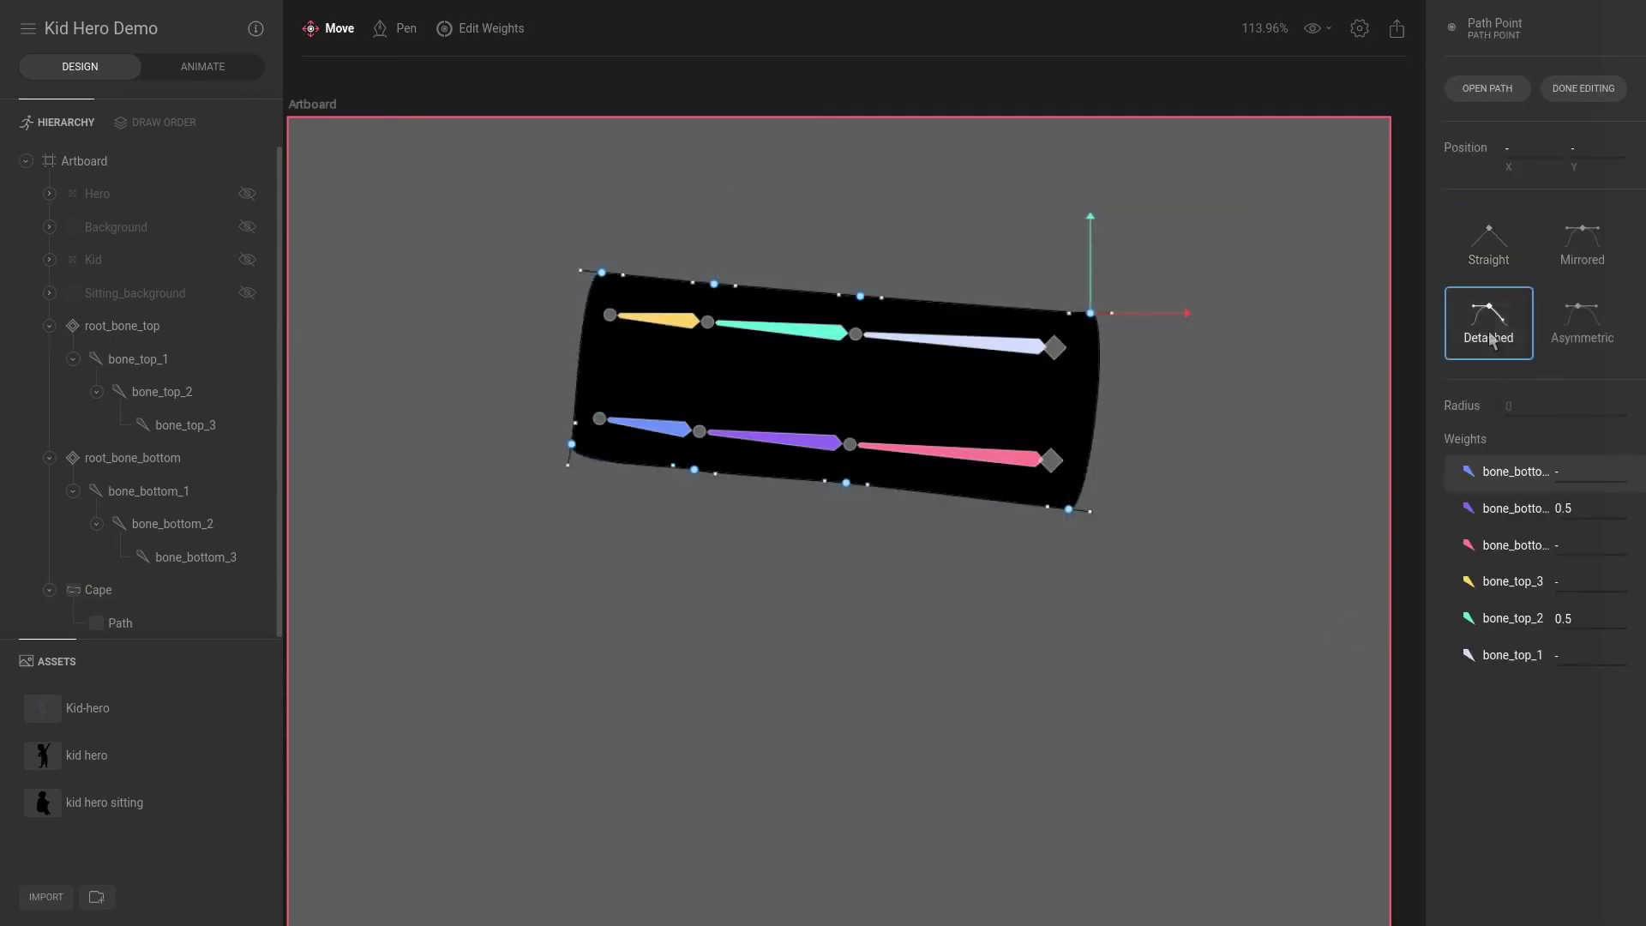
left_click(1162, 549)
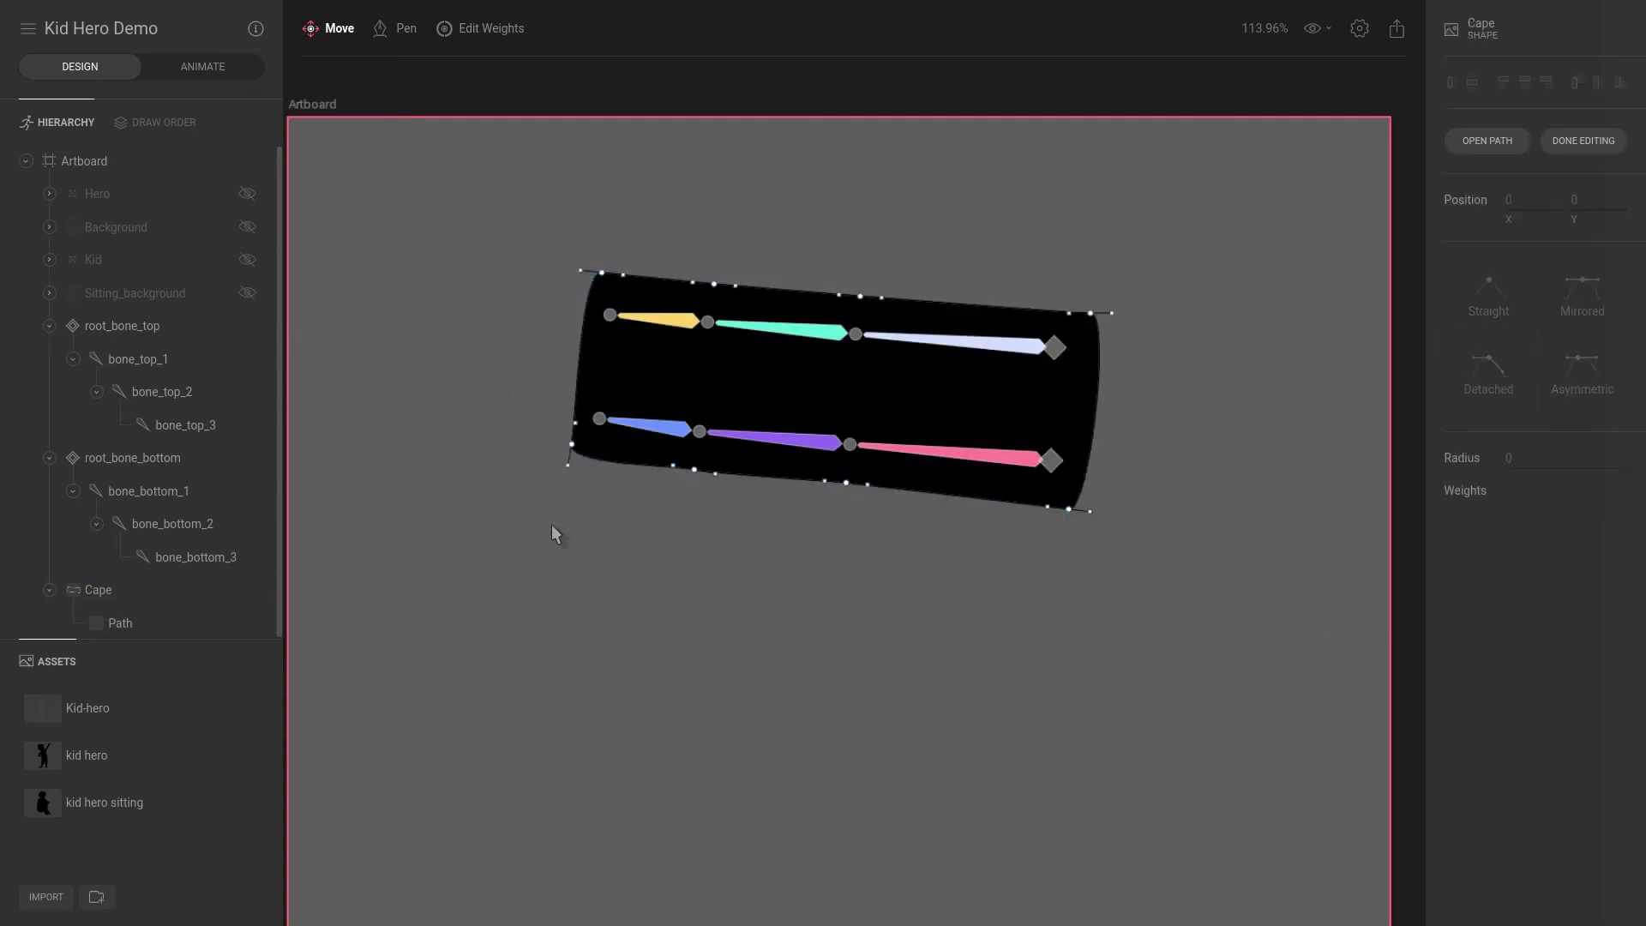
key("Escape")
left_click(644, 588)
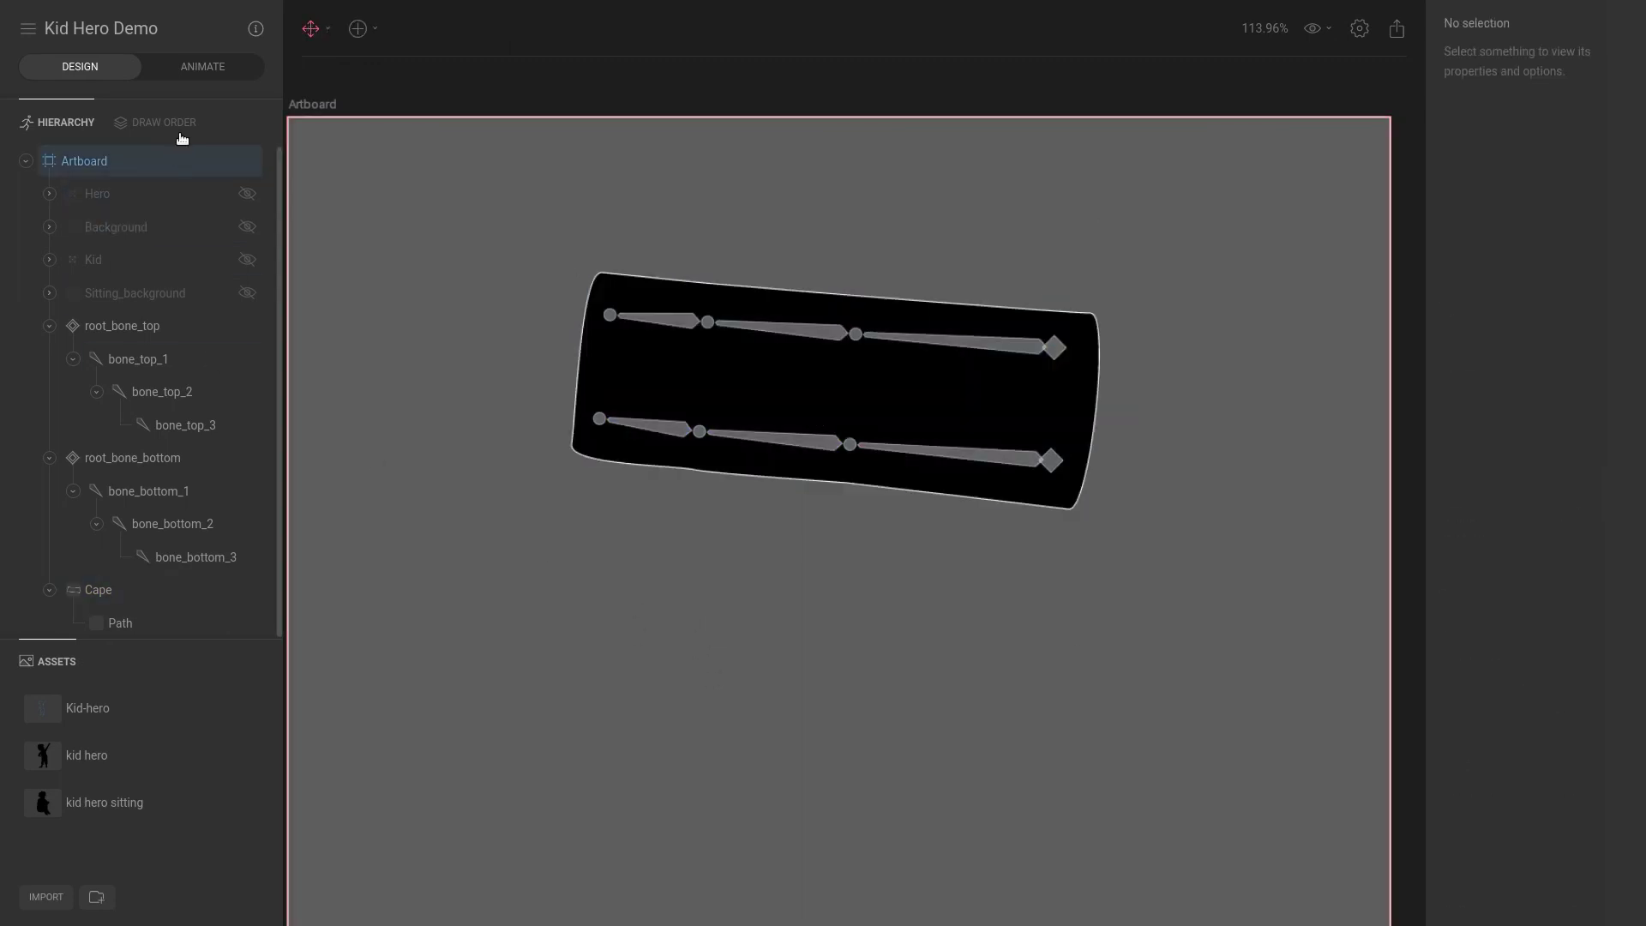
Step: Play the Wind animation in Animate mode to watch the curved cape bend
left_click(202, 66)
key("space")
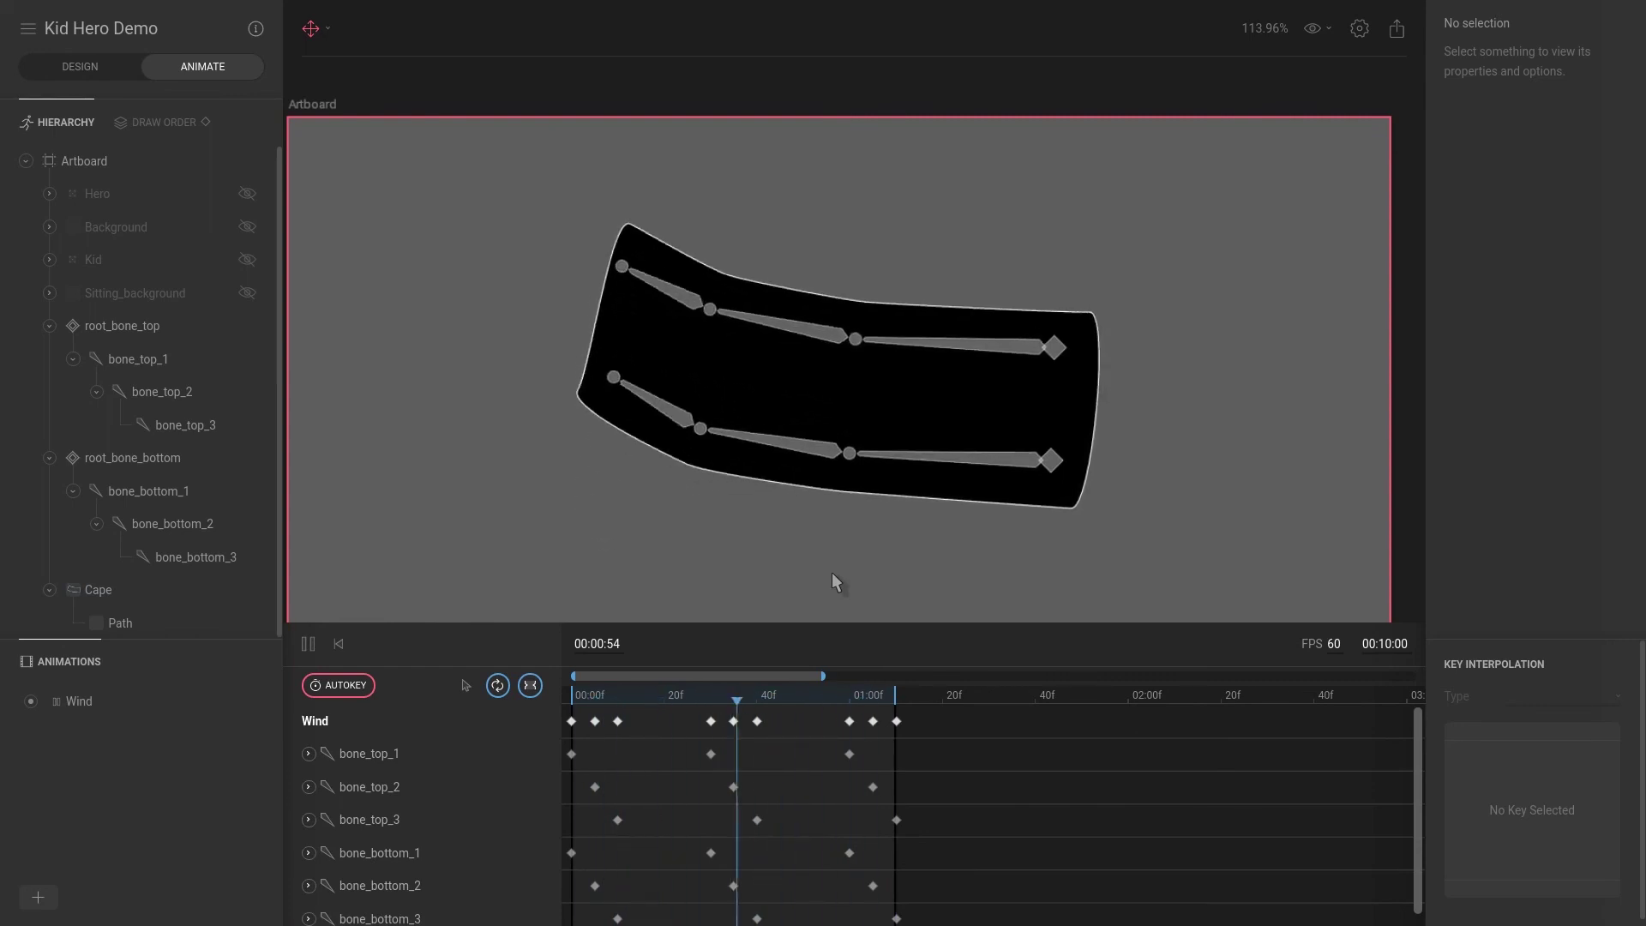
scroll(831, 573, "down", 4)
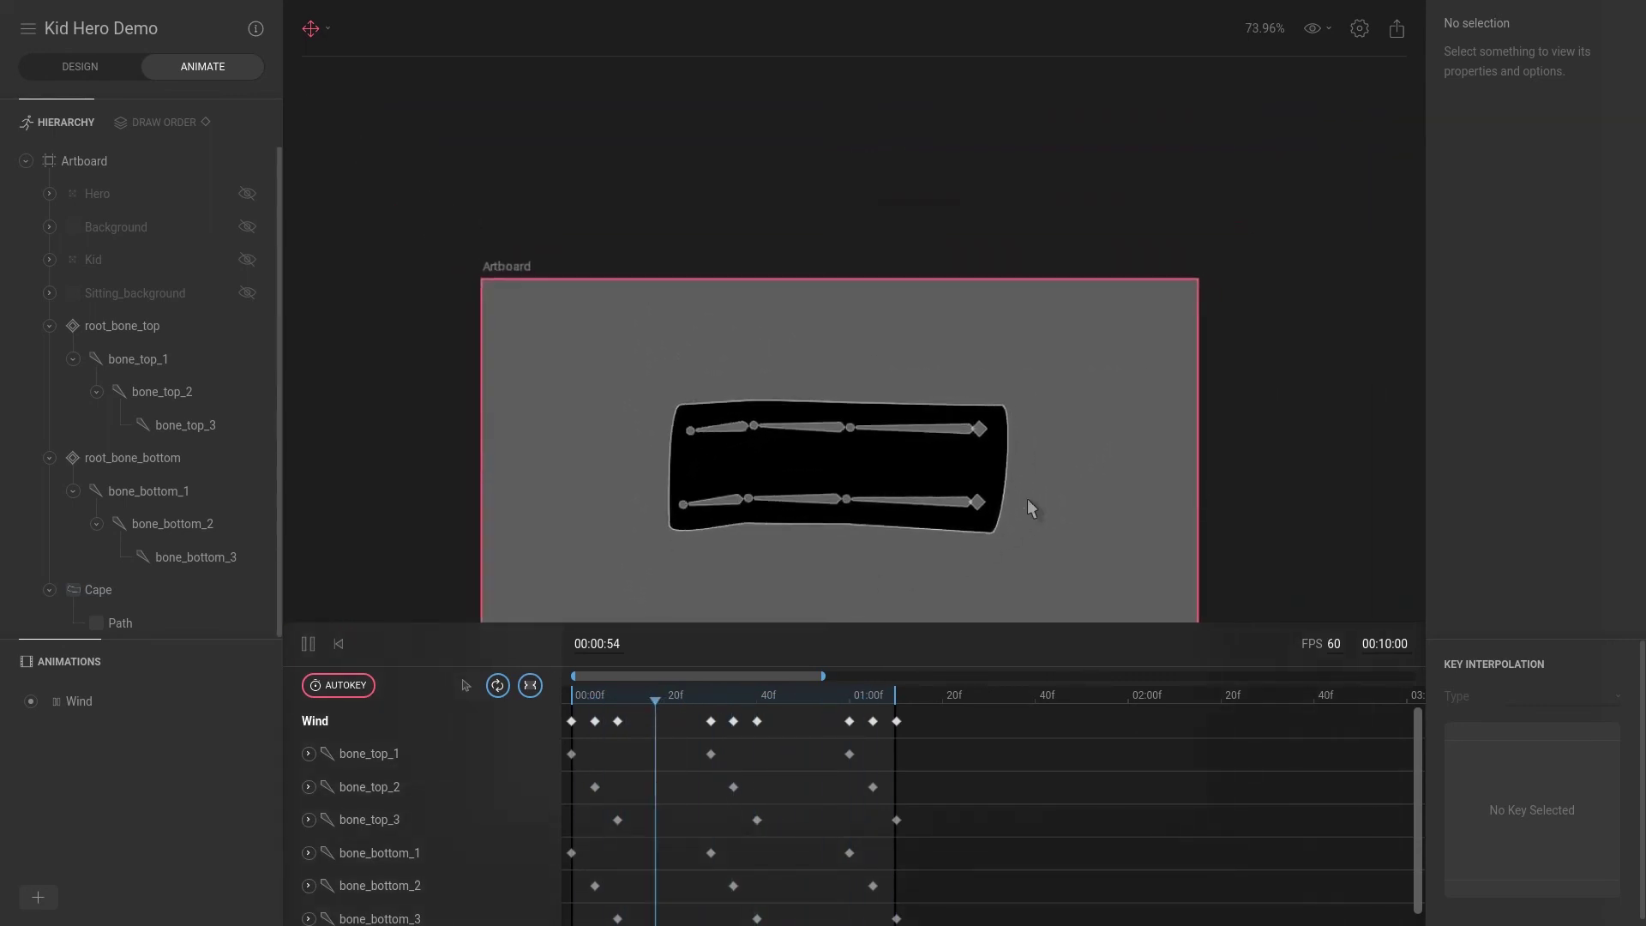
scroll(1029, 471, "up", 3)
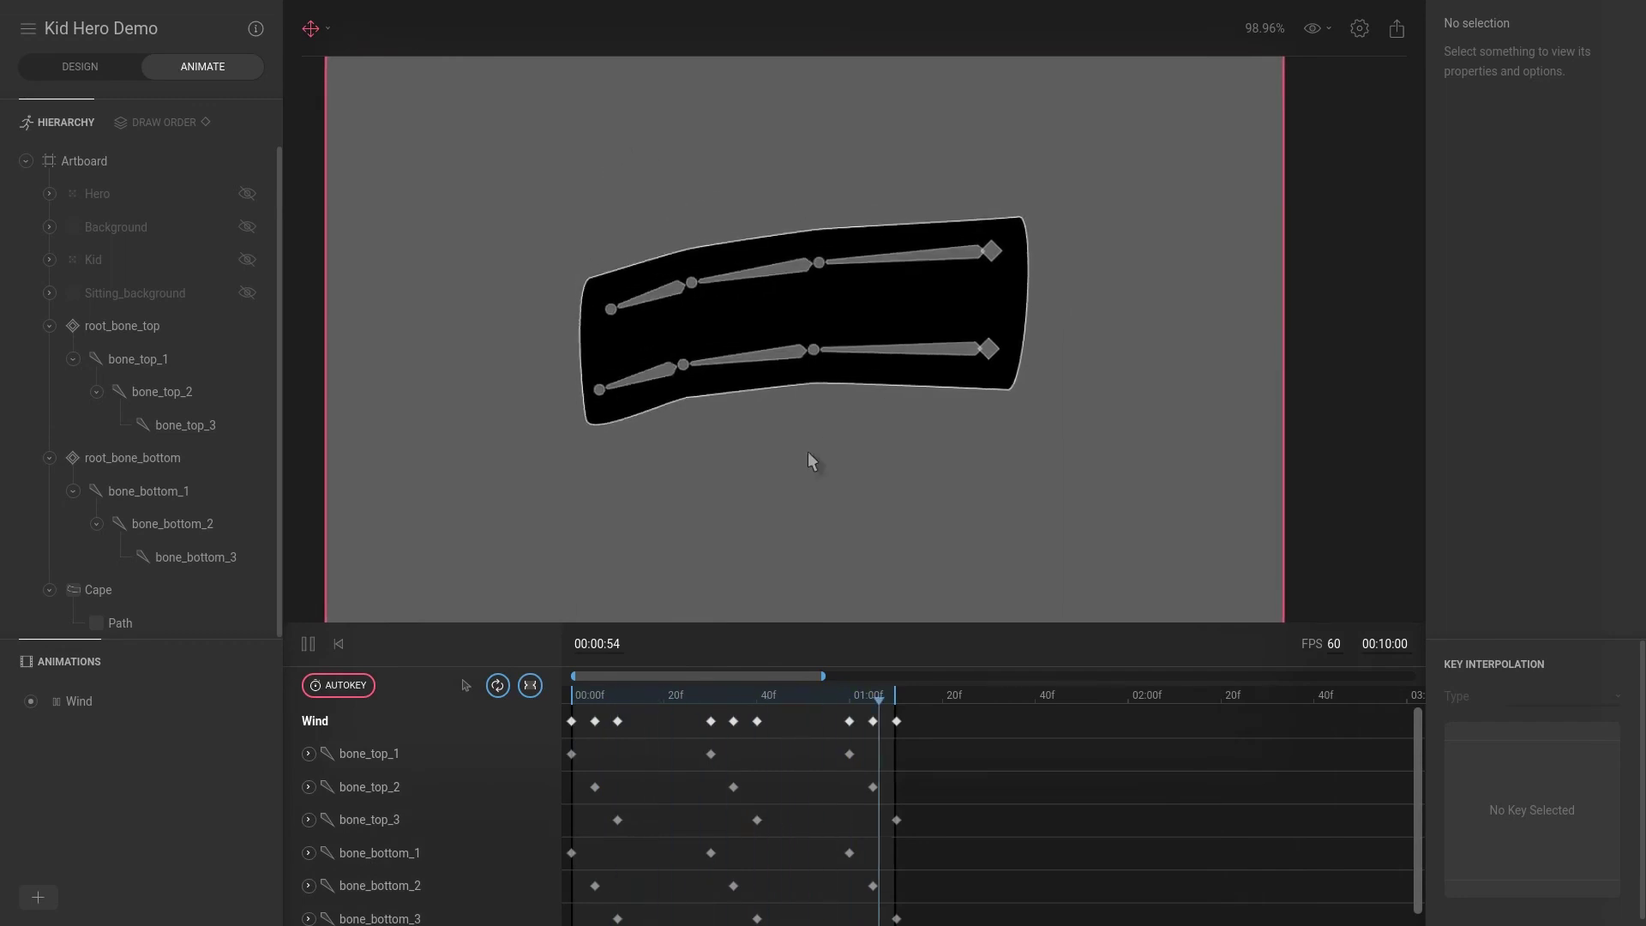
scroll(807, 451, "down", 2)
scroll(807, 451, "up", 3)
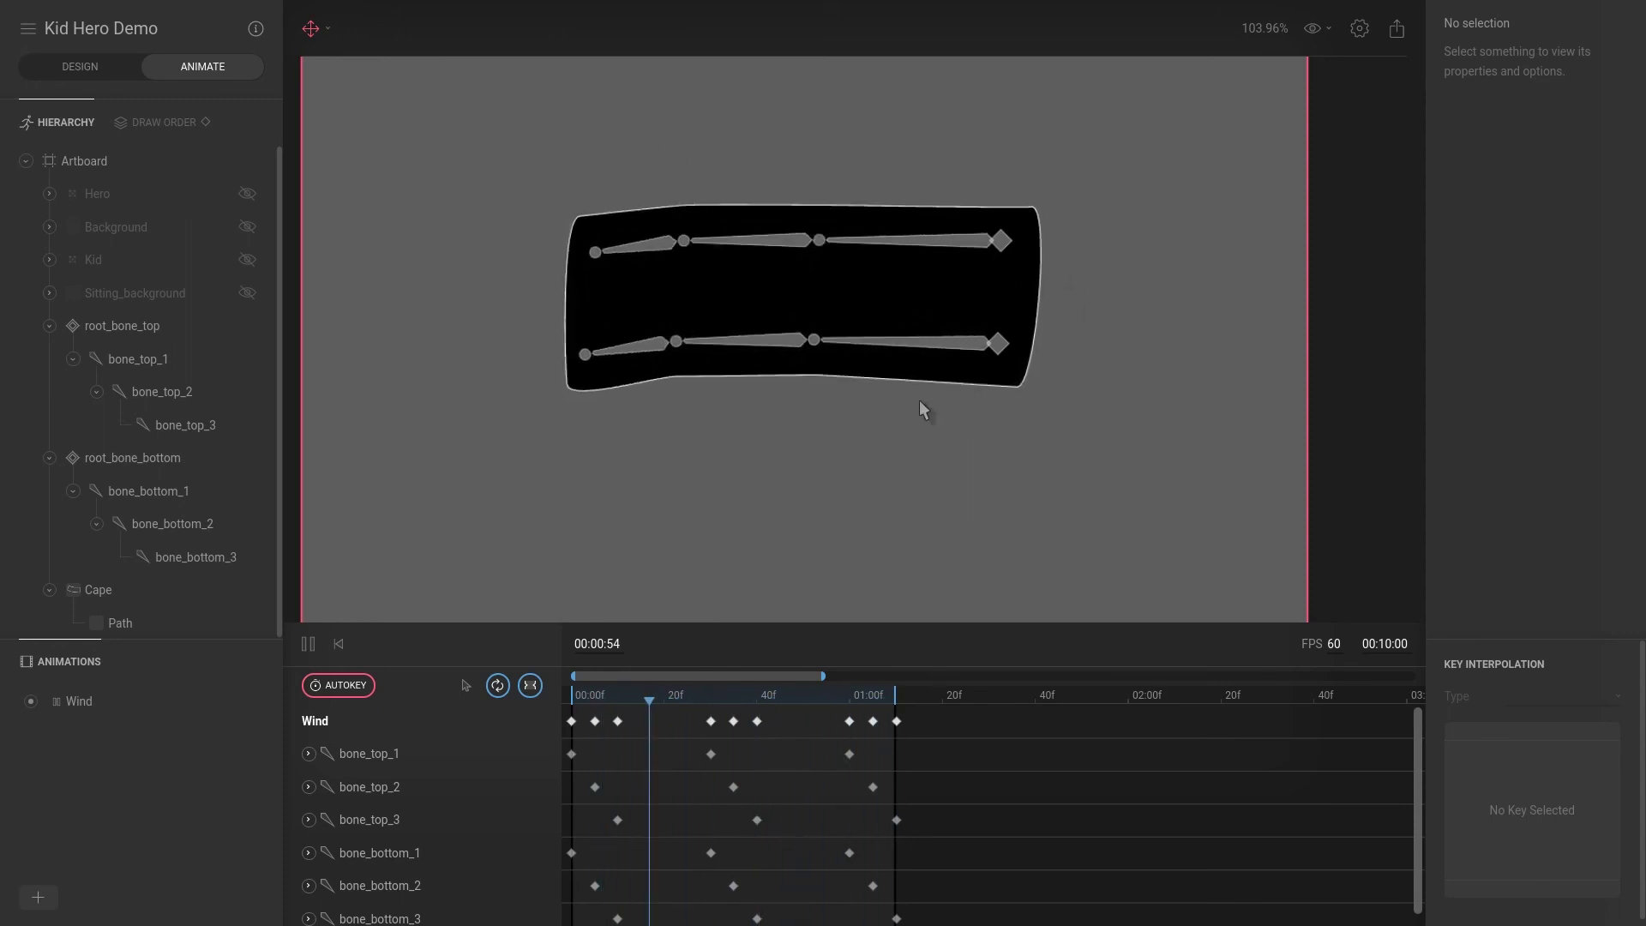
Step: Pause the Wind playback and scrub the playhead back to review earlier poses
left_click(886, 694)
left_click_drag(874, 697, 705, 688)
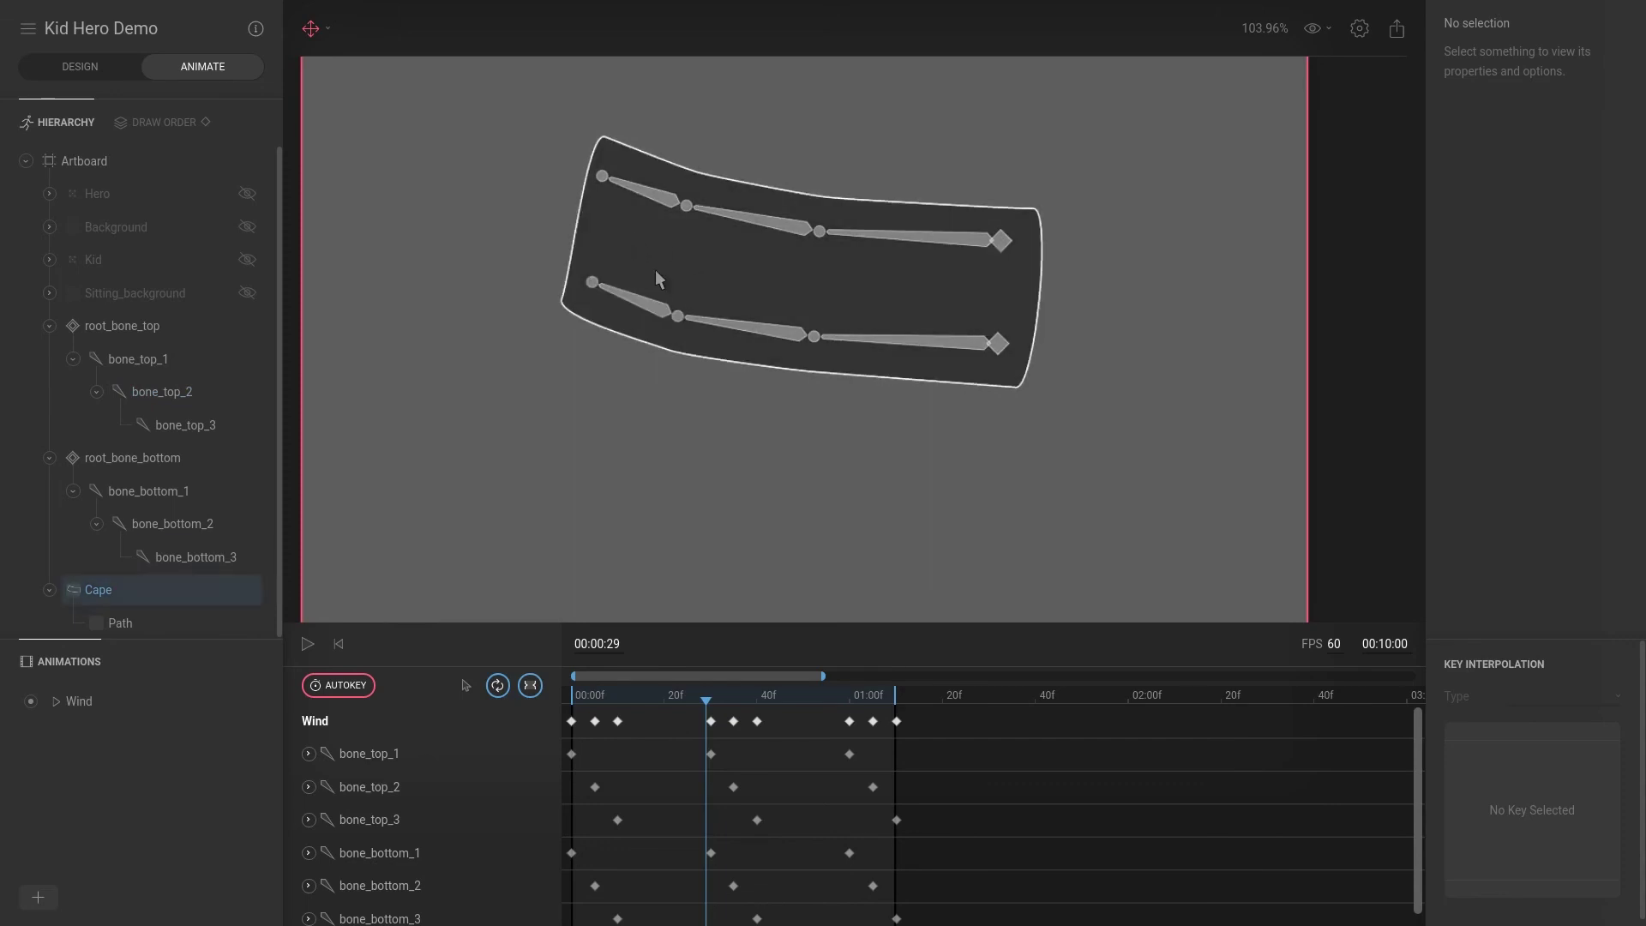
mouse_move(734, 694)
left_mouse_down()
mouse_move(625, 688)
mouse_move(732, 683)
left_mouse_up()
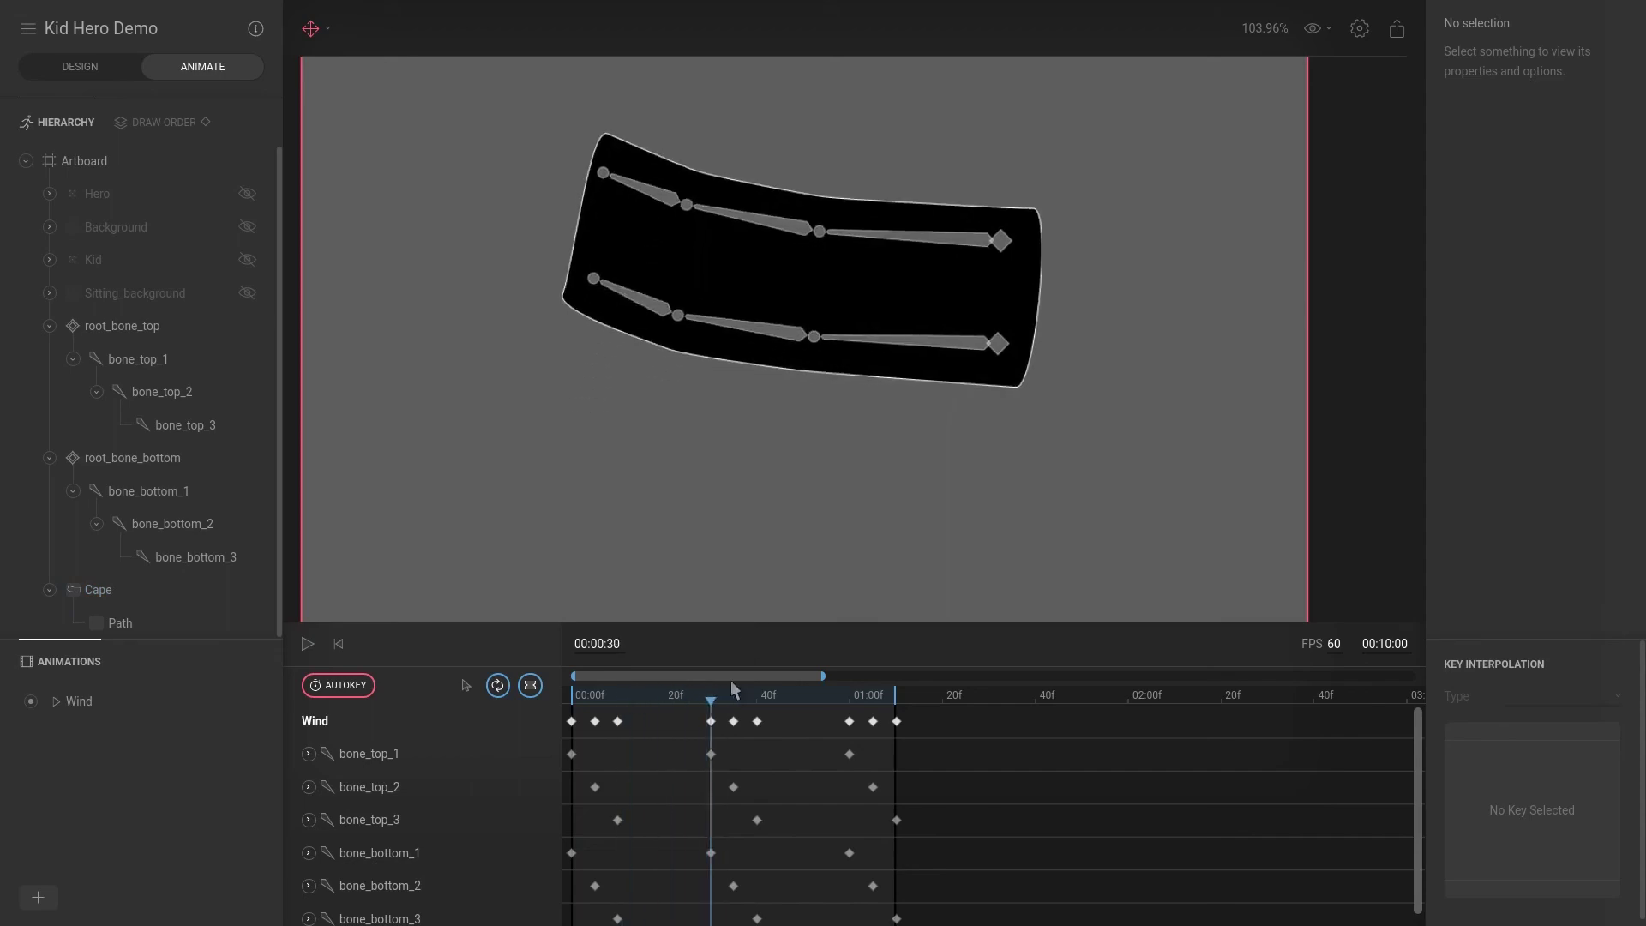